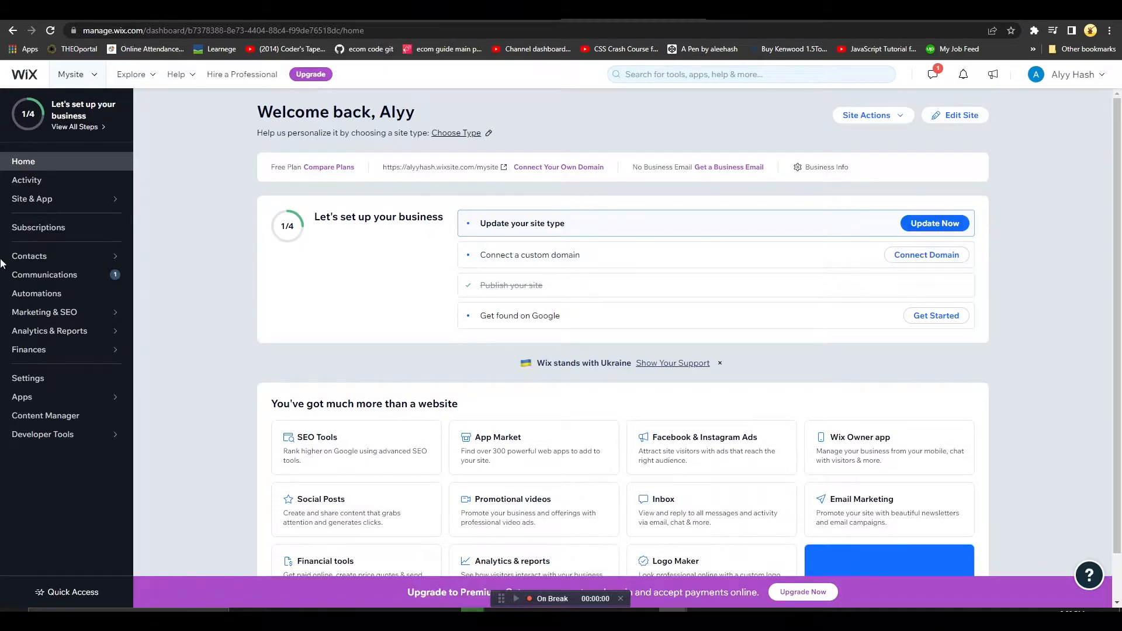
Start an email marketing campaign from the "Send a newsletter" template and dismiss the editor's introductory tips
left_click(87, 316)
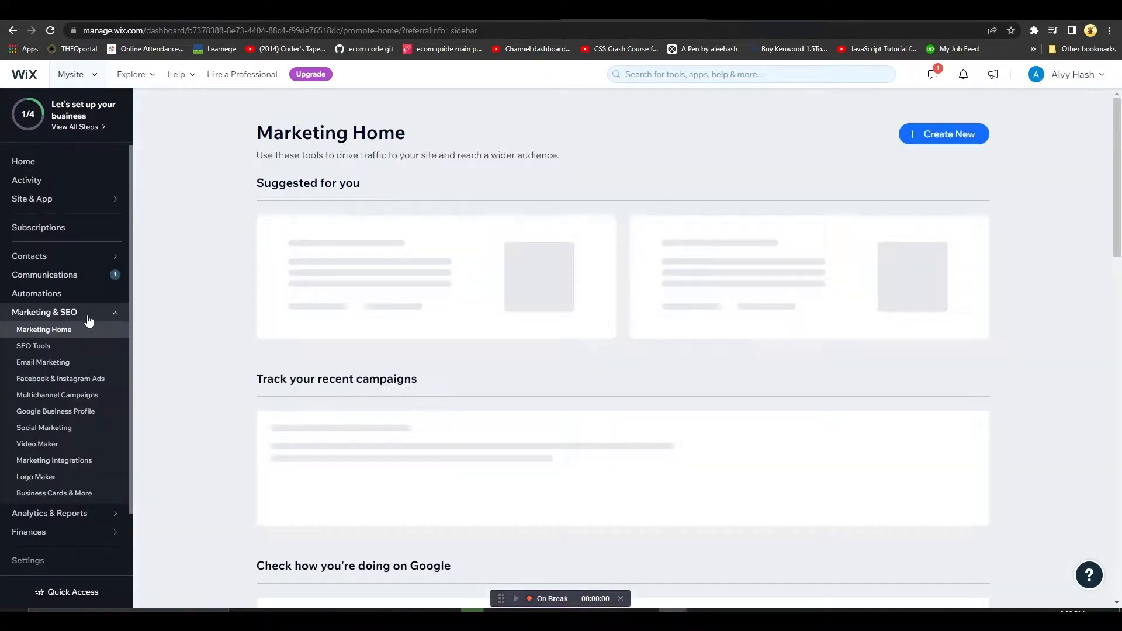
left_click(57, 365)
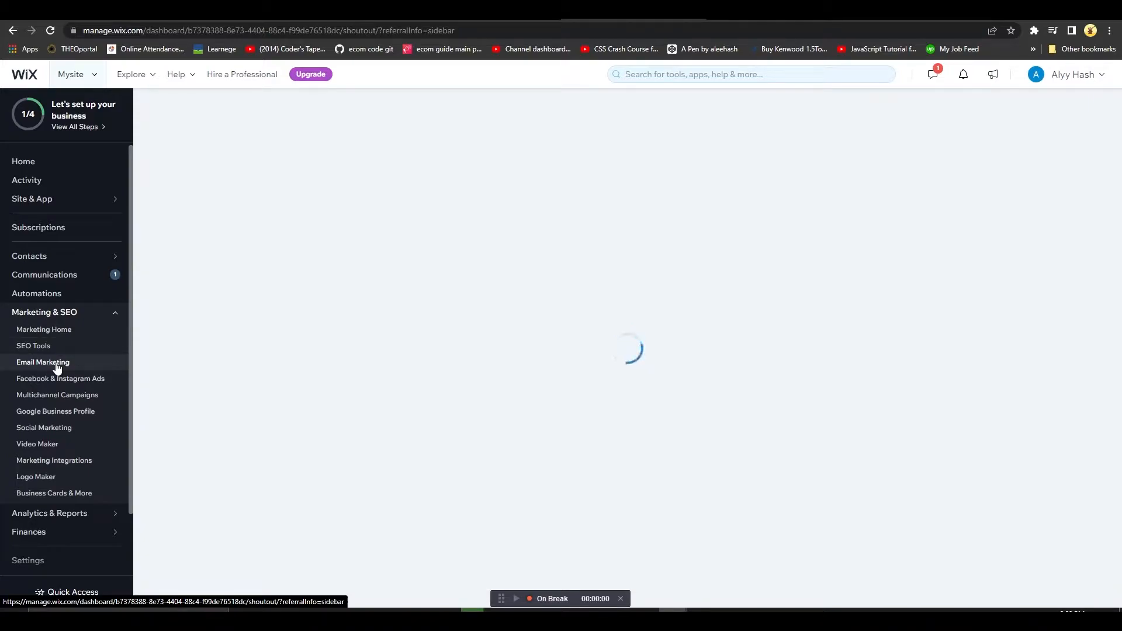
right_click(57, 364)
left_click(1022, 263)
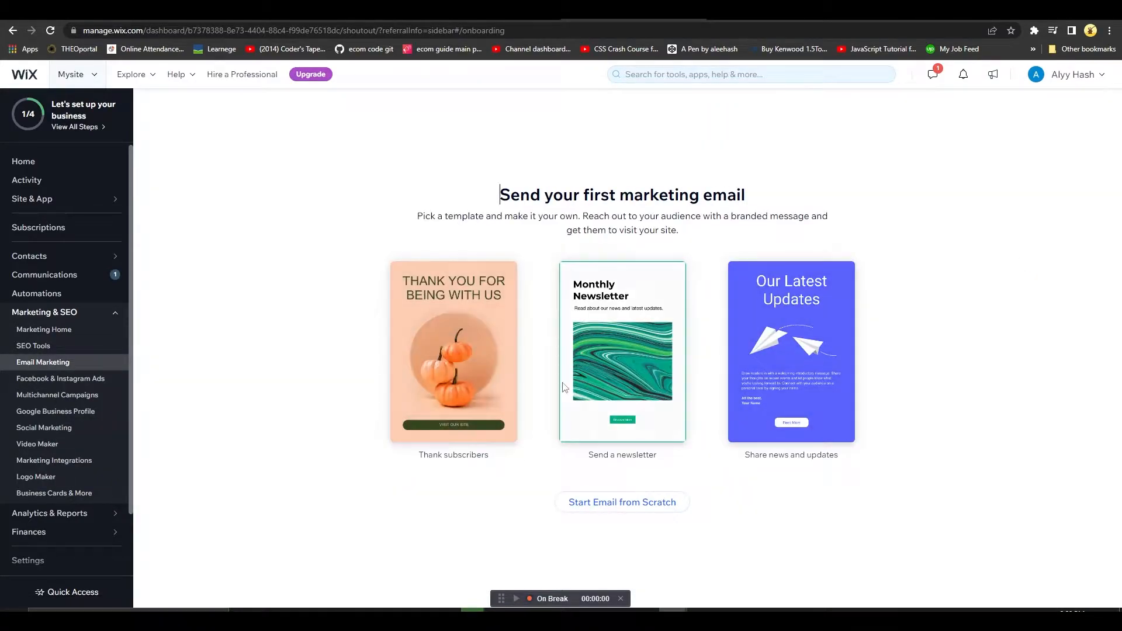
mouse_move(643, 413)
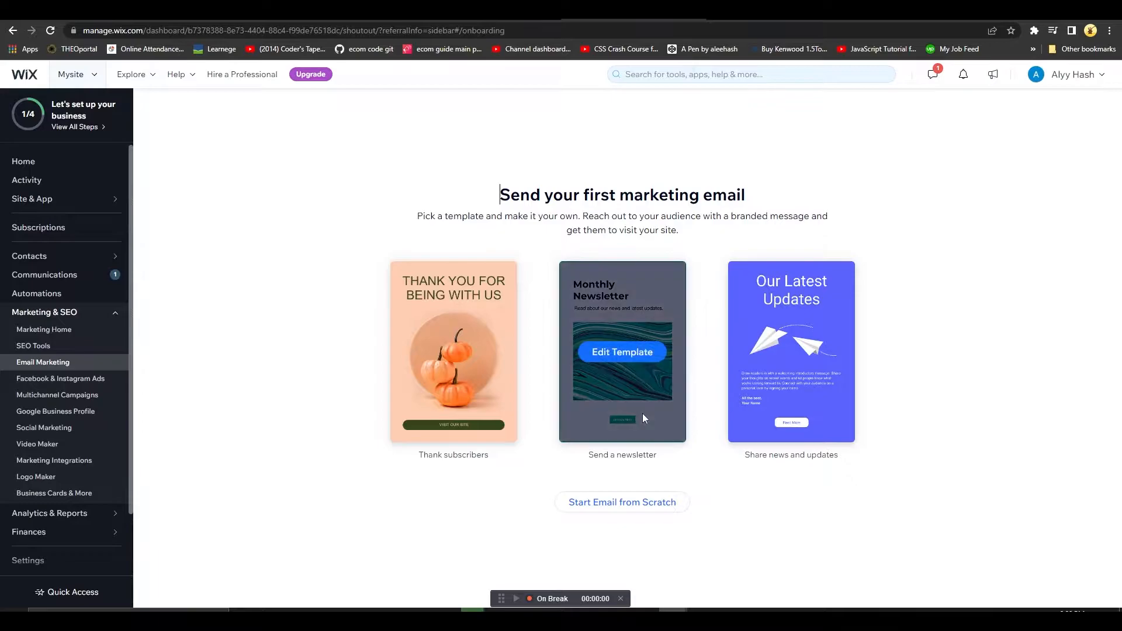
left_click(642, 356)
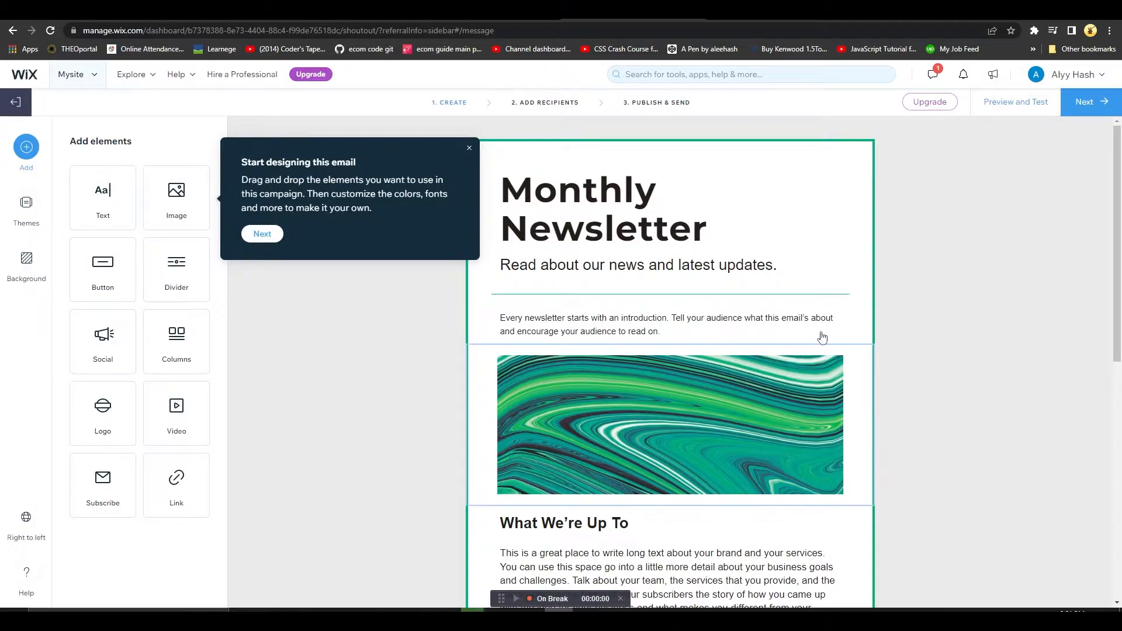
left_click(261, 235)
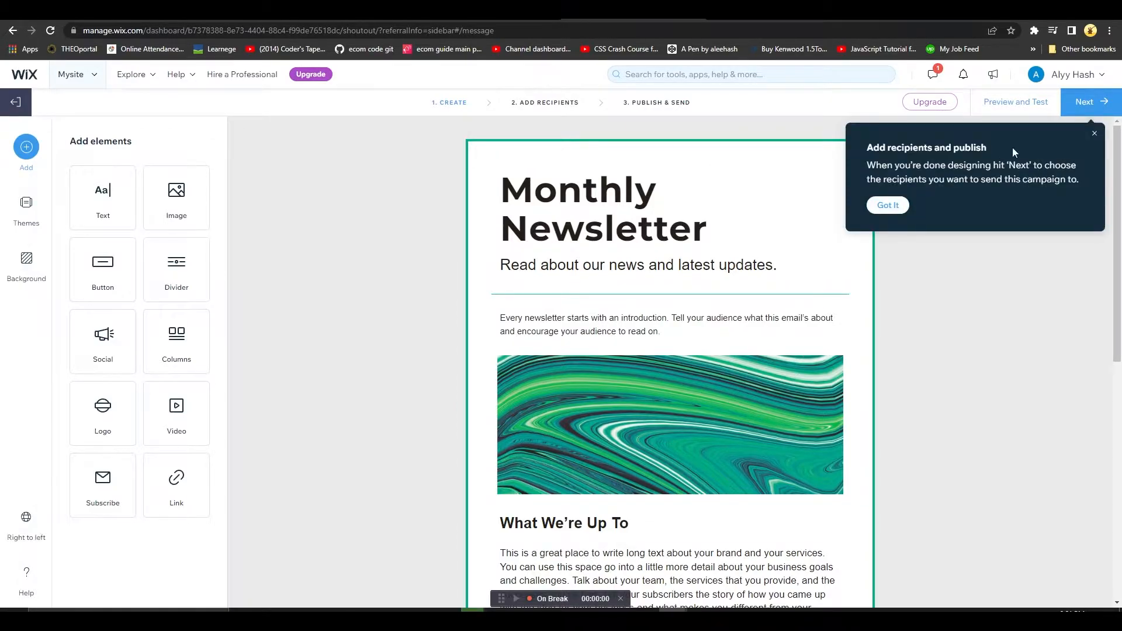
left_click(1095, 134)
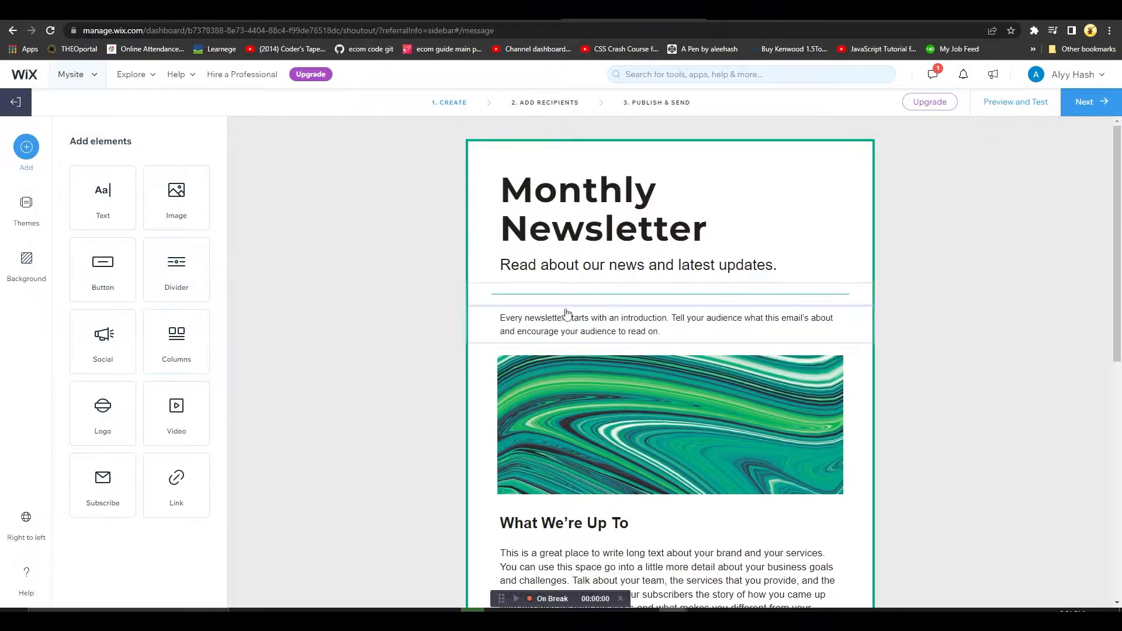
Insert the live-stream laptop illustration from the site files between the newsletter's subtitle and the divider line
scroll(656, 325, "down", 2)
scroll(656, 325, "down", 3)
scroll(709, 363, "up", 5)
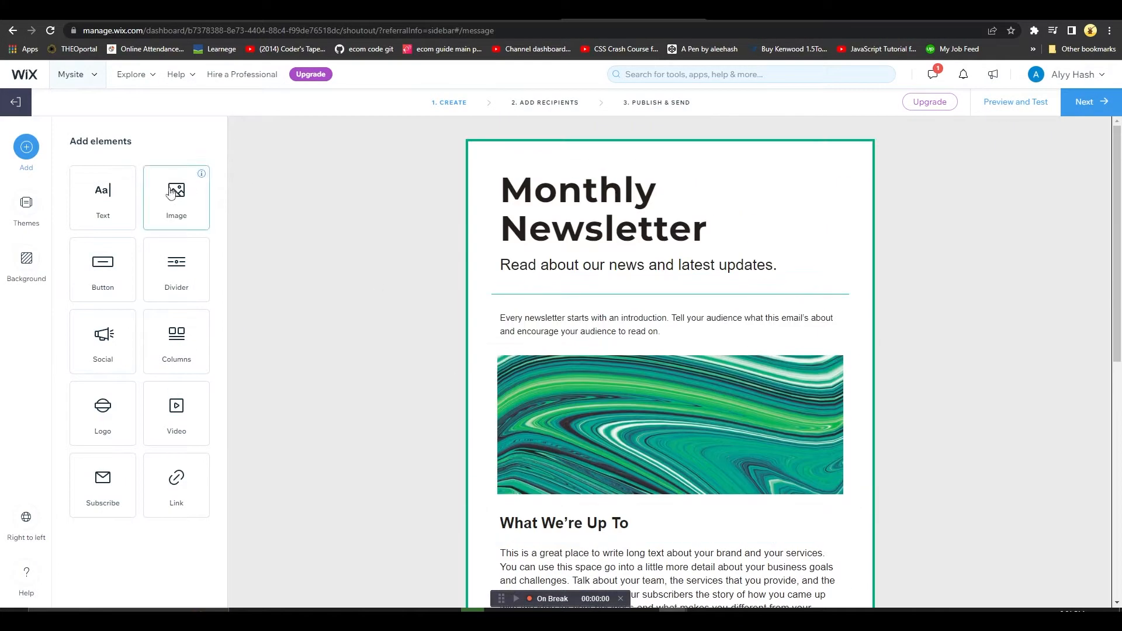
left_click_drag(166, 199, 594, 293)
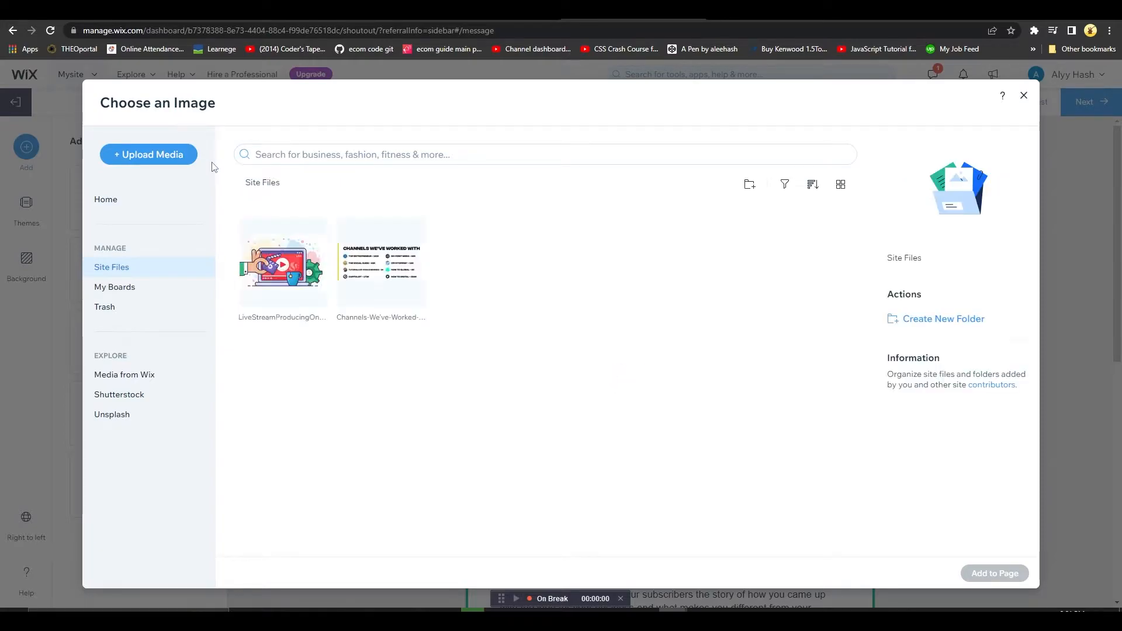
left_click(288, 253)
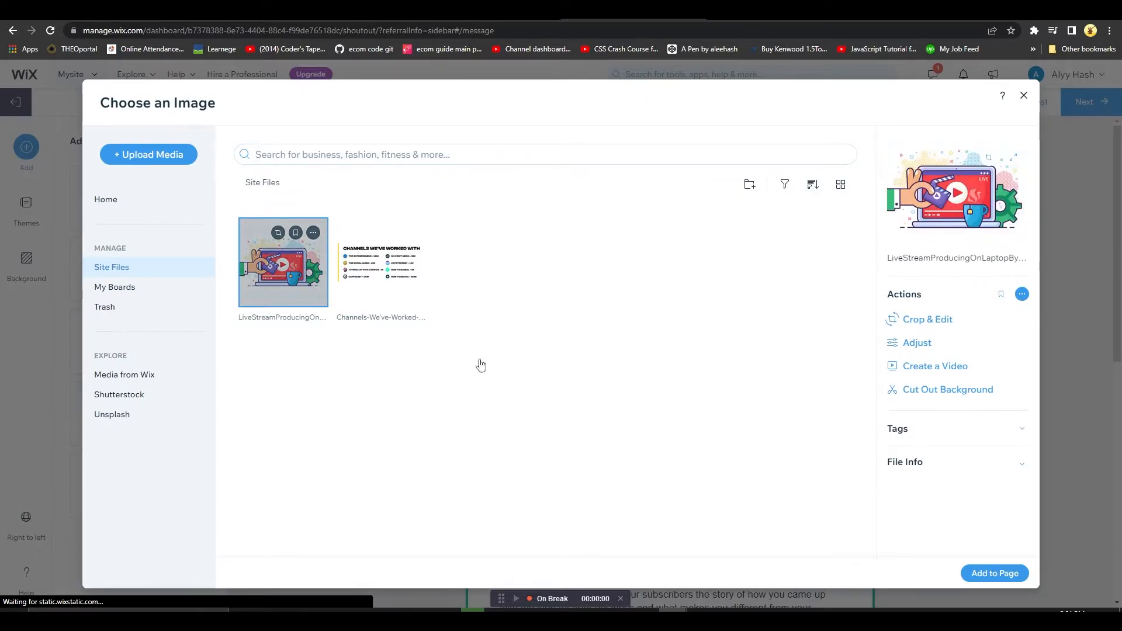
left_click(994, 573)
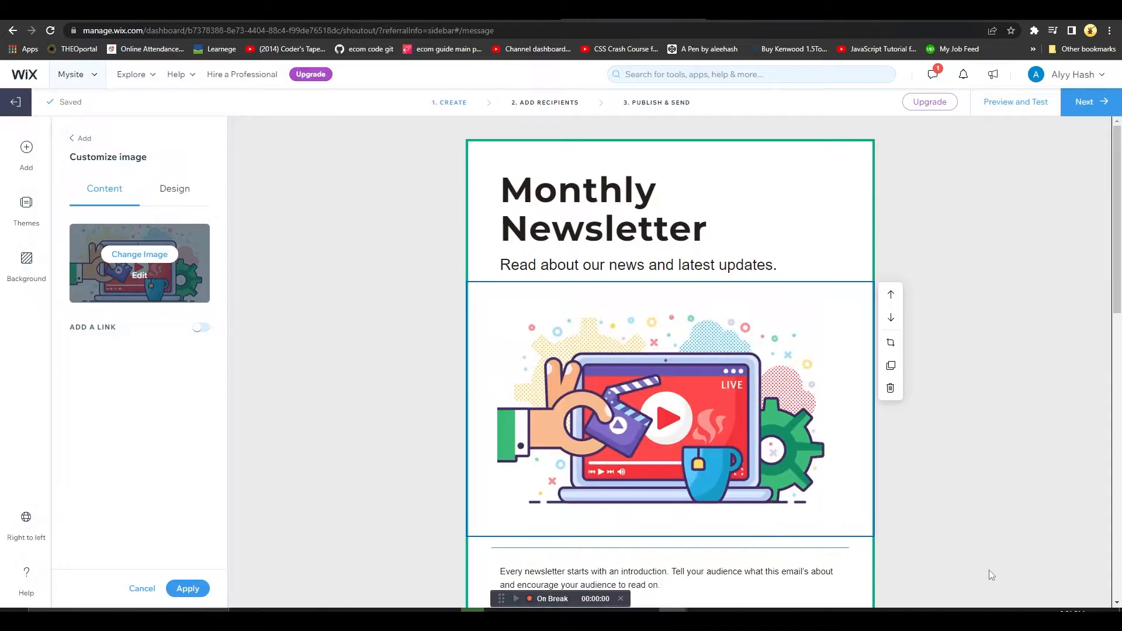
left_click(1079, 362)
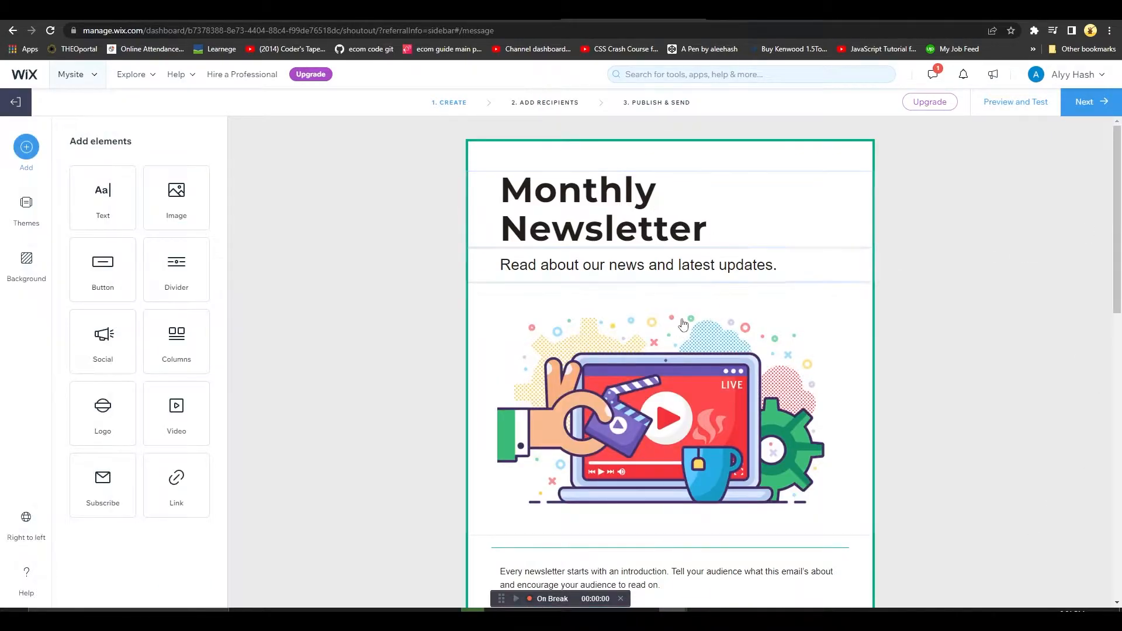
Replace the body text under "What We're Up To" with "Modify that text"
scroll(643, 304, "down", 7)
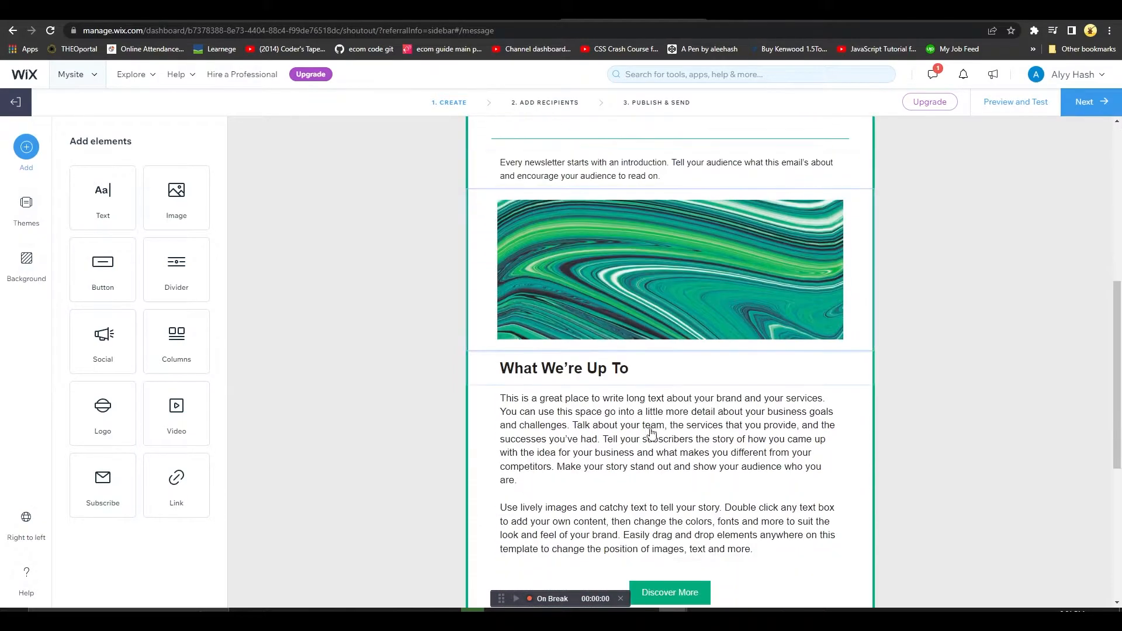
left_click(575, 416)
key("ctrl+a")
type("Modify")
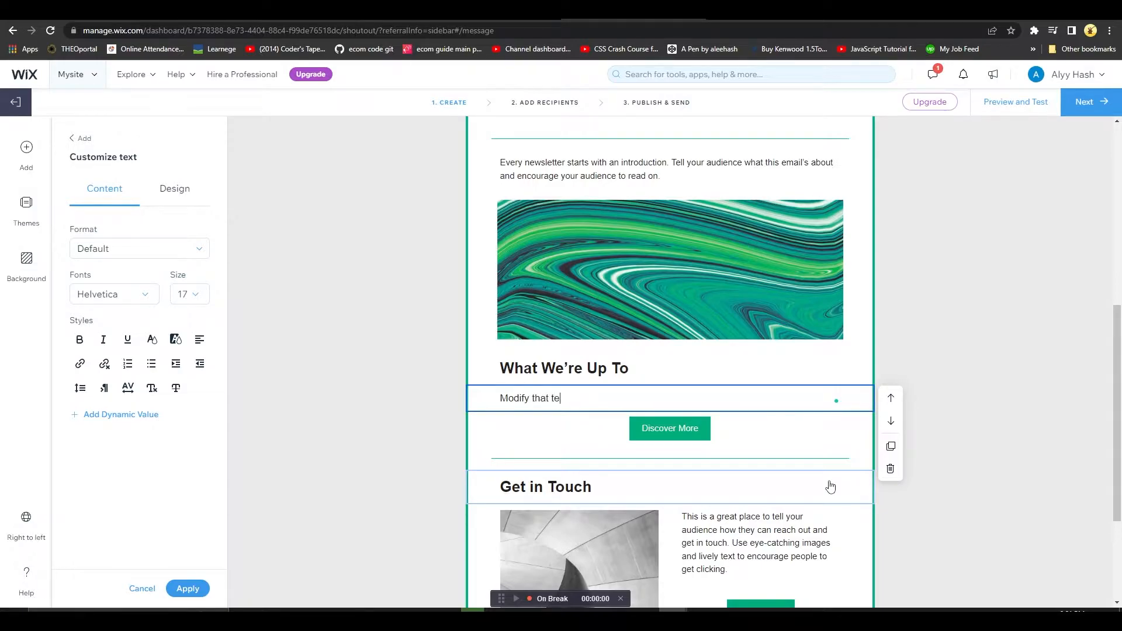
type("that text")
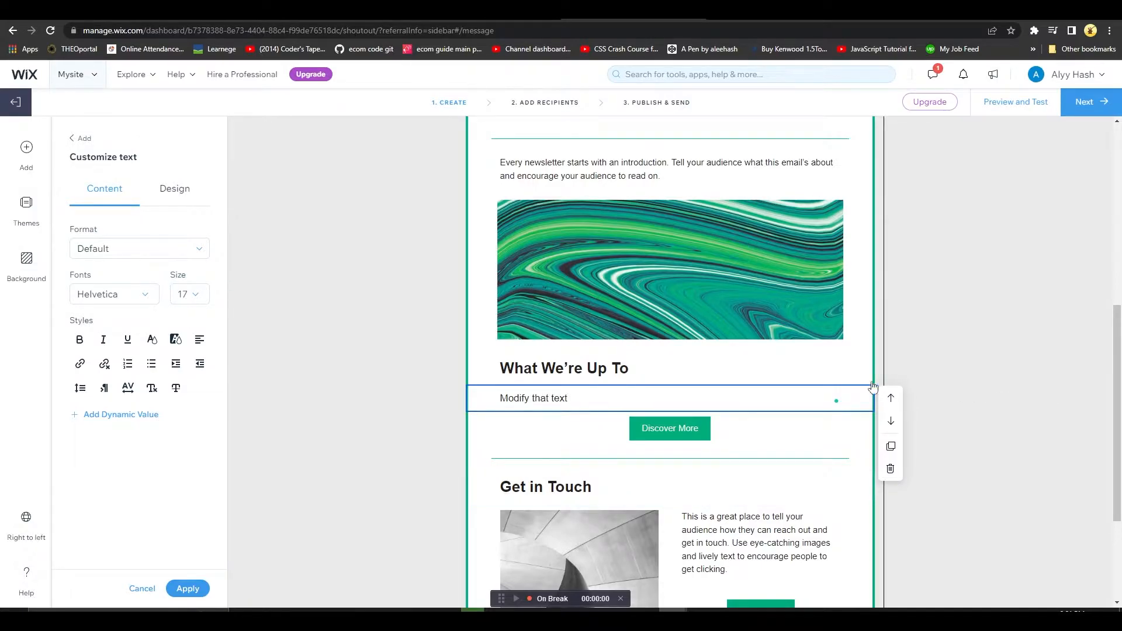
left_click(1050, 396)
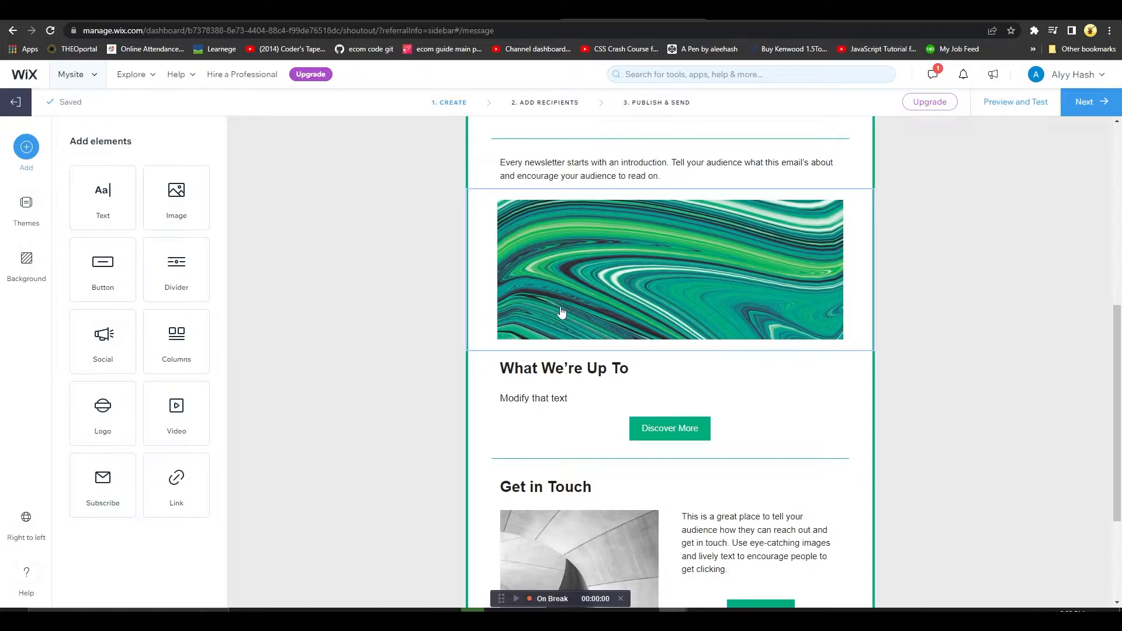
Replace the picture in the "Get in Touch" section with the live-stream laptop illustration from the site files
scroll(600, 315, "down", 3)
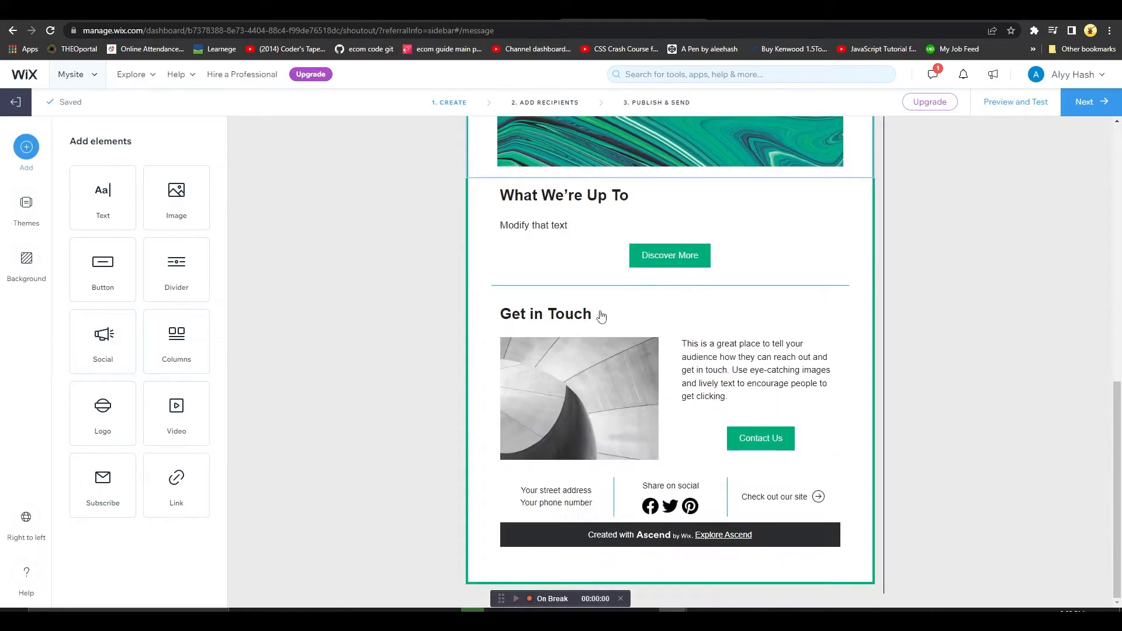
left_click(556, 412)
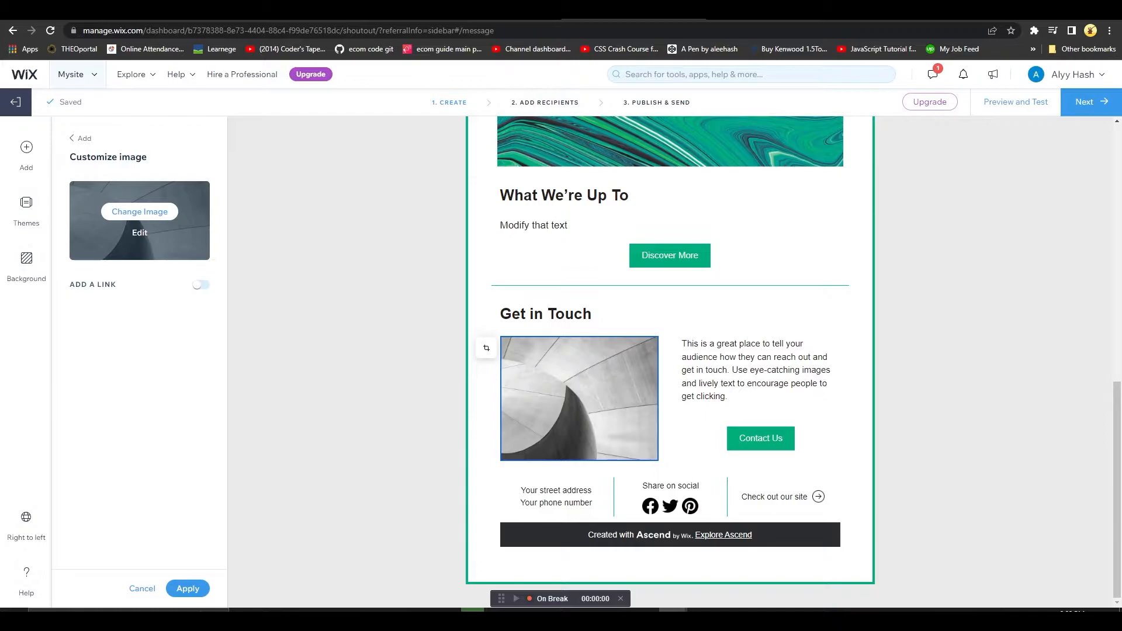
left_click(147, 212)
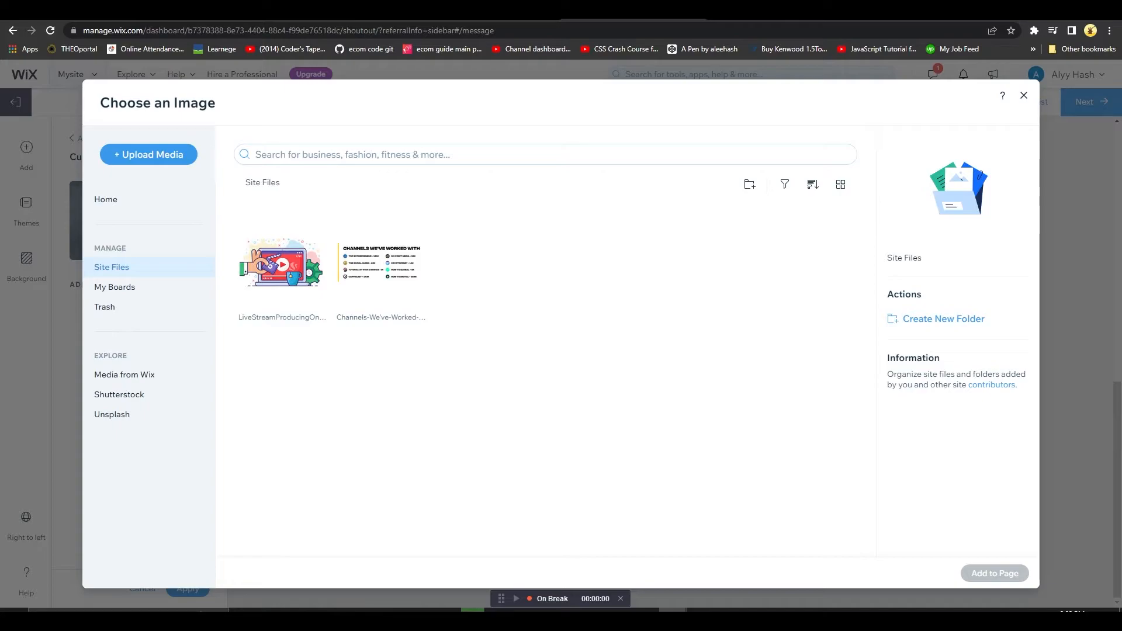
left_click(260, 282)
left_click(1016, 580)
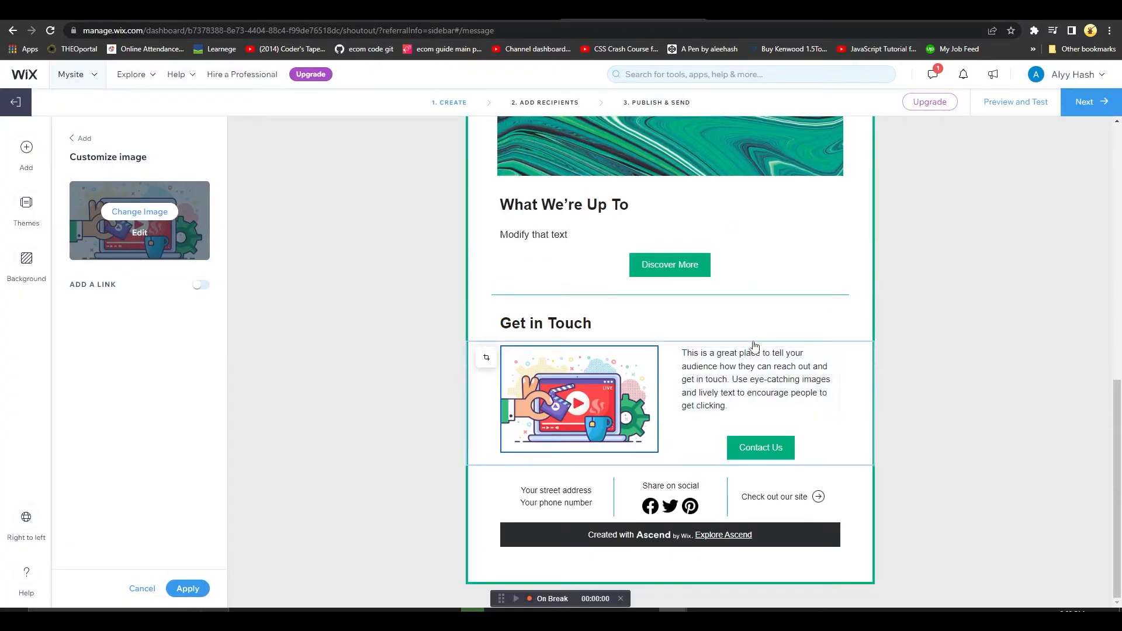
Change the newsletter's main heading to "Monthly Tech Feed" and apply the edit
scroll(814, 418, "up", 10)
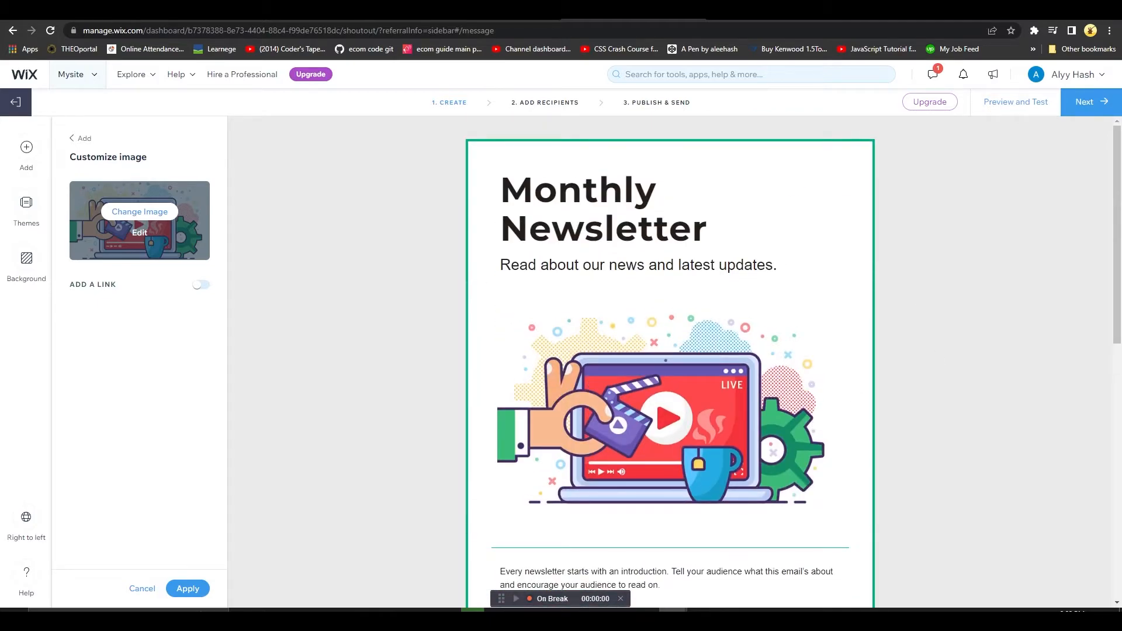
left_click(548, 205)
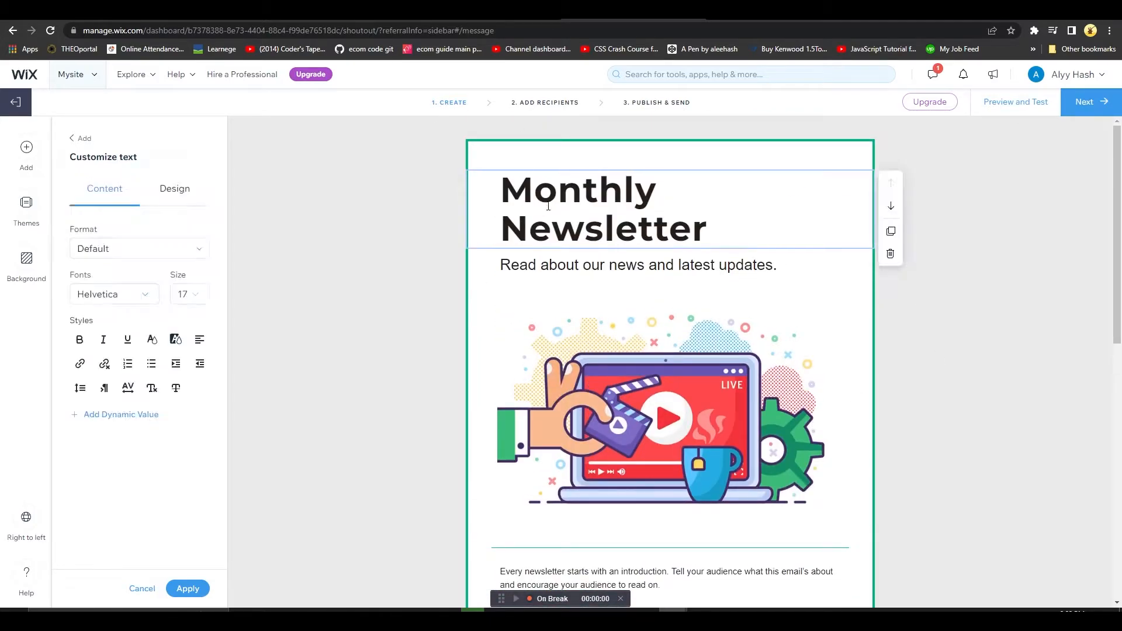
double_click(548, 206)
type("M")
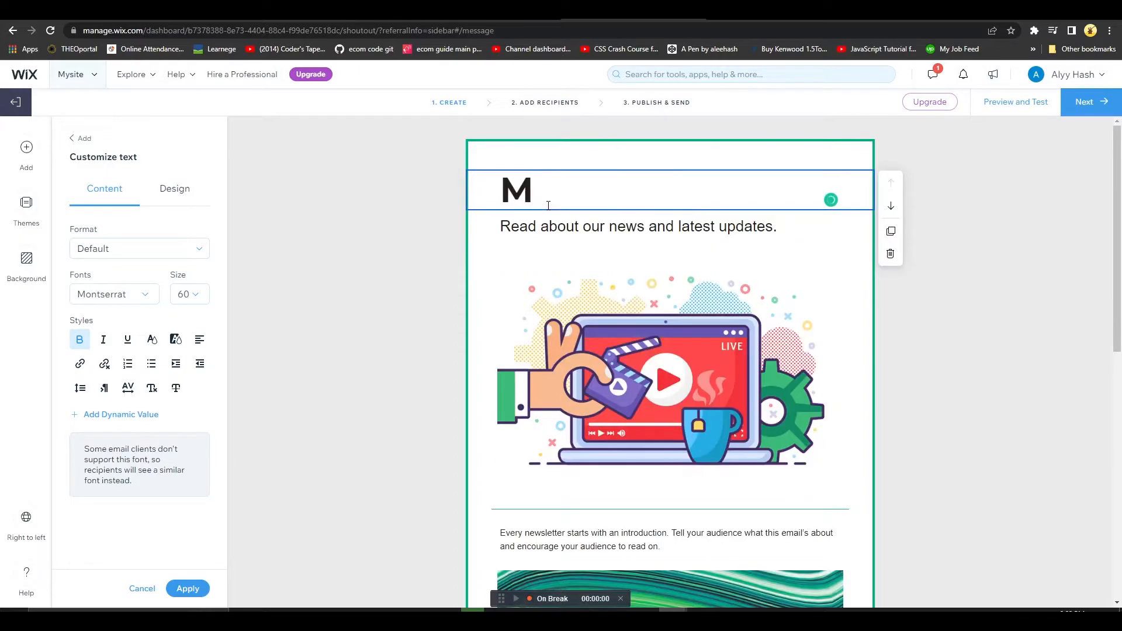
type("onth")
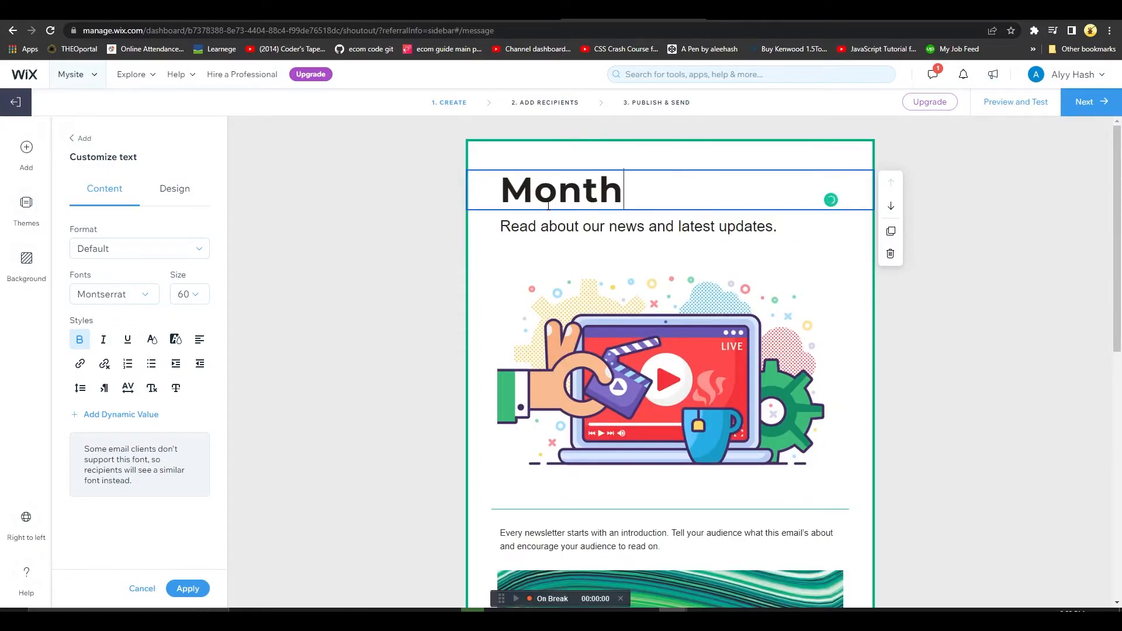
type("ly Tech Feed")
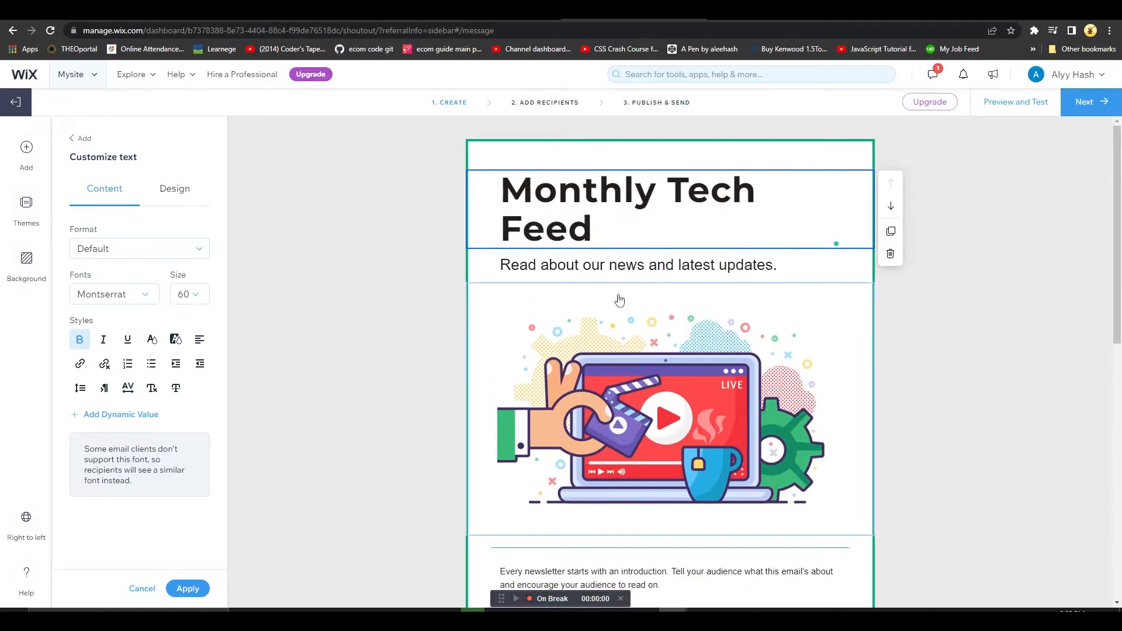
scroll(374, 320, "down", 2)
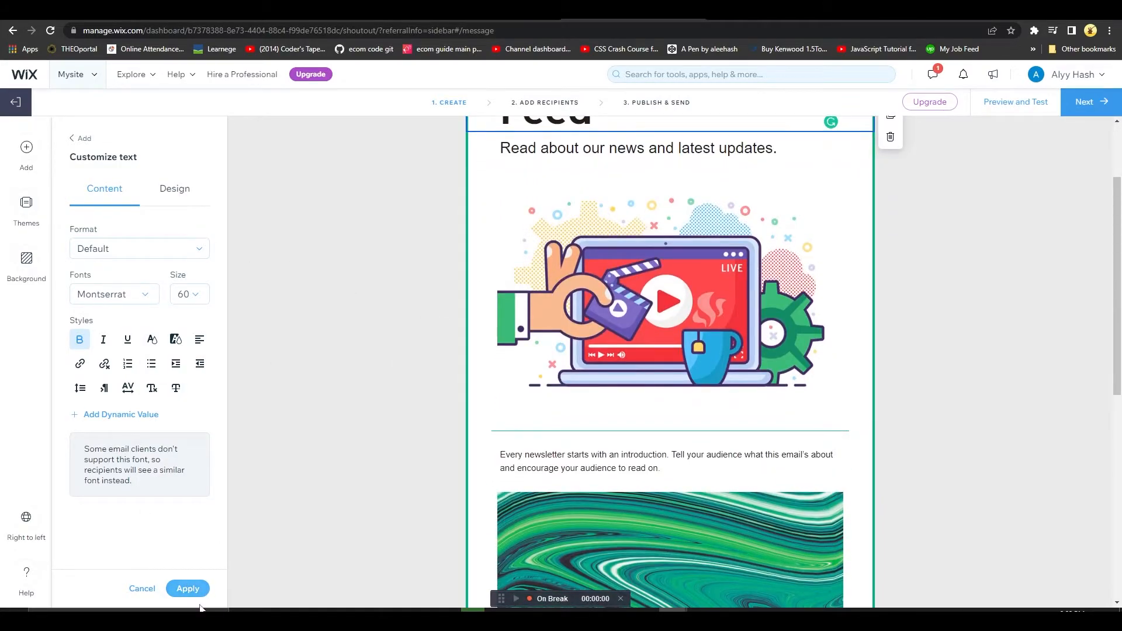
left_click(187, 588)
scroll(567, 263, "up", 2)
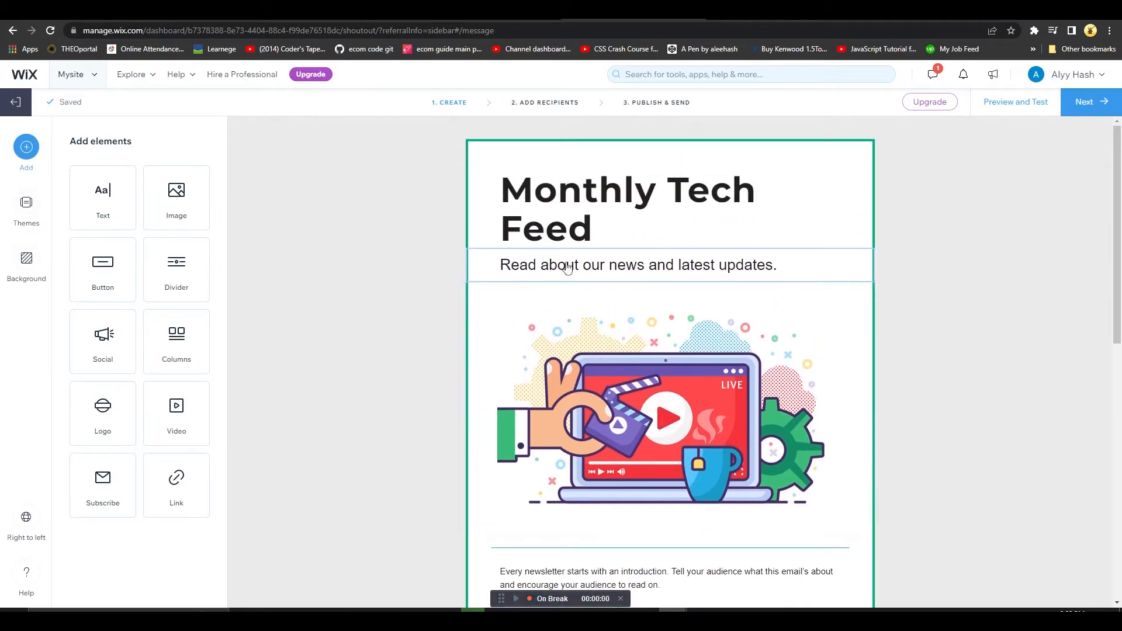
Set the email's outer background to the white pattern with blue, navy and light-blue blobs
left_click(36, 218)
scroll(121, 351, "down", 5)
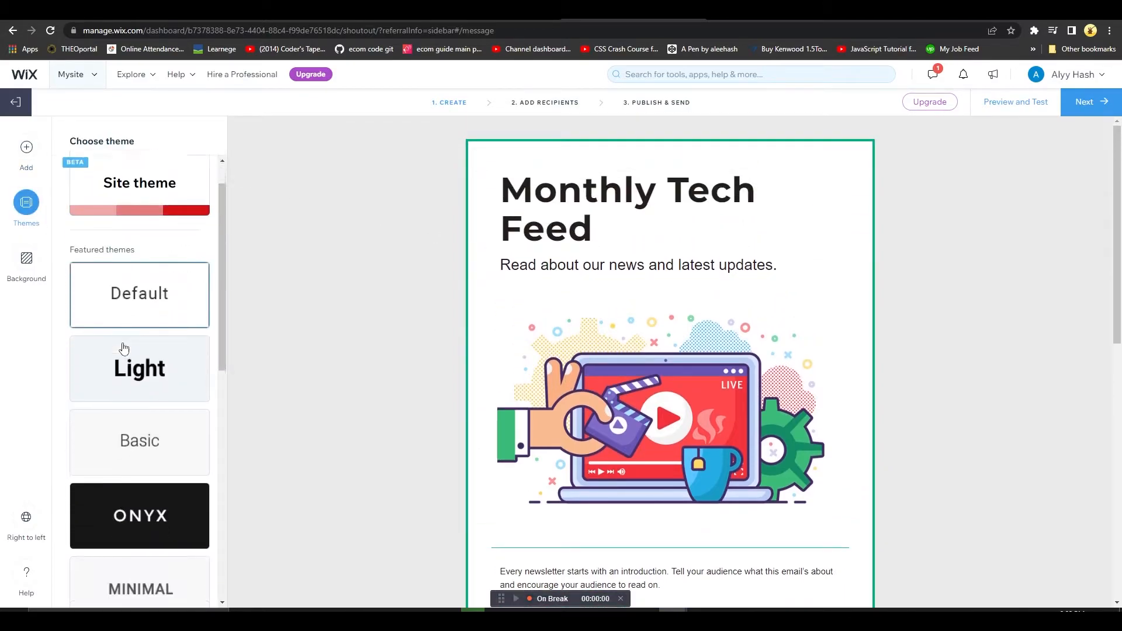
left_click(26, 269)
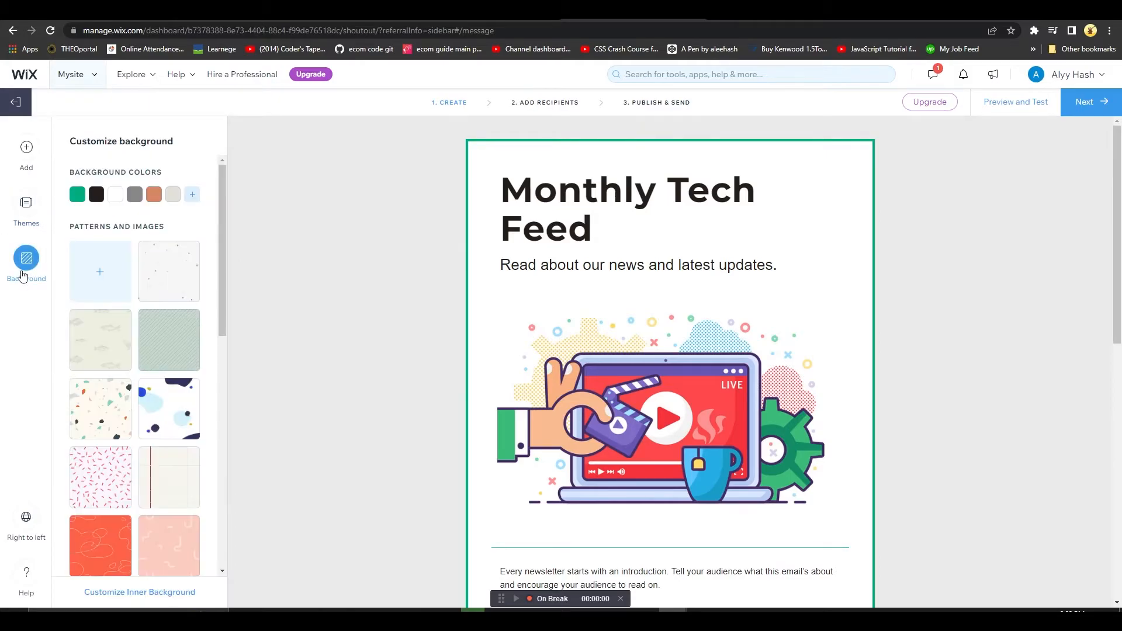
left_click(124, 345)
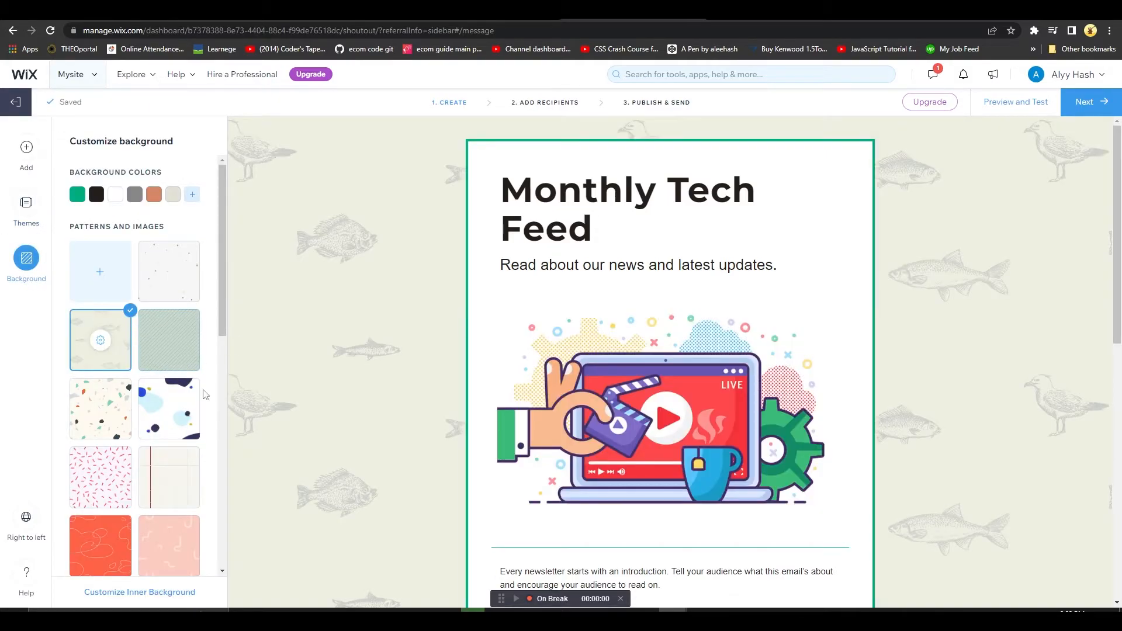
left_click(186, 397)
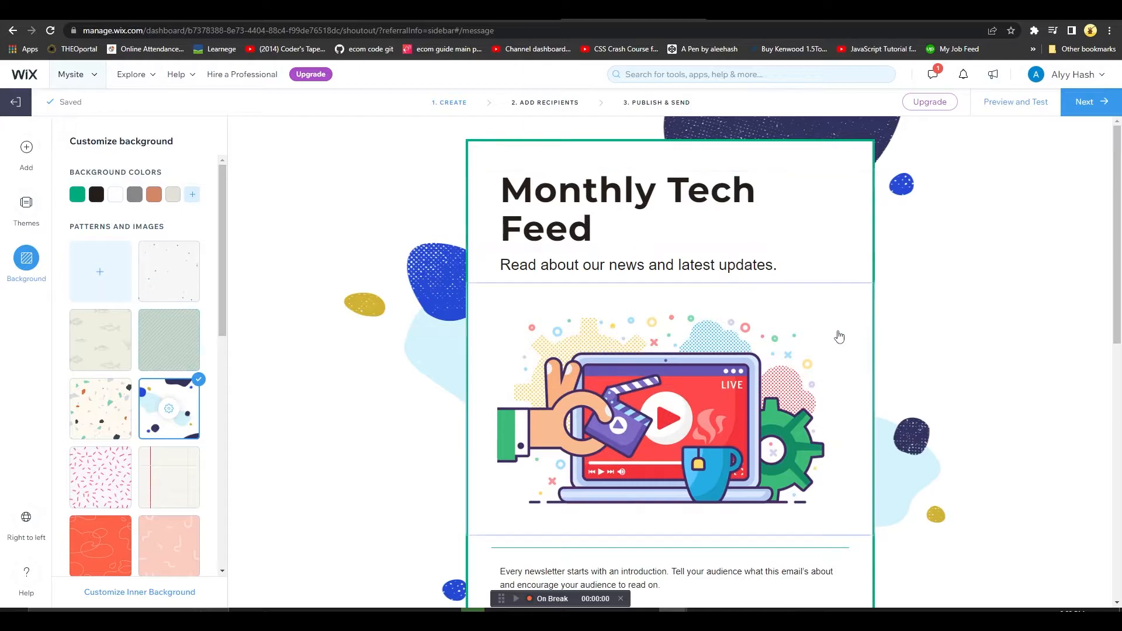
scroll(900, 456, "down", 10)
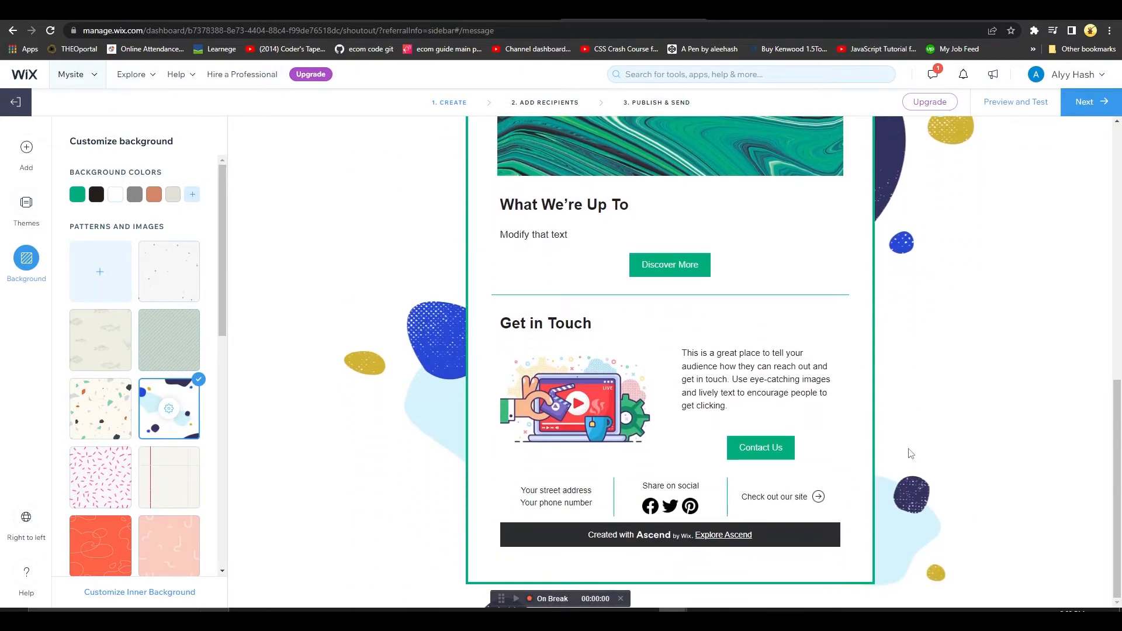
scroll(911, 455, "up", 10)
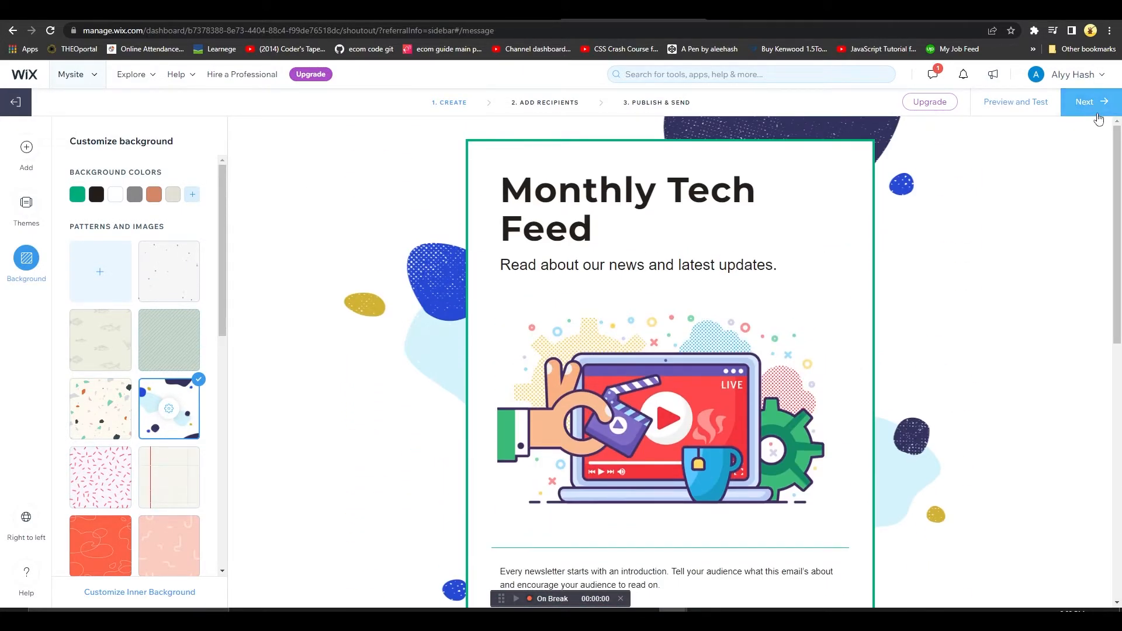
Proceed to the recipients stage and add a new recipient by entering their email address
left_click(1099, 120)
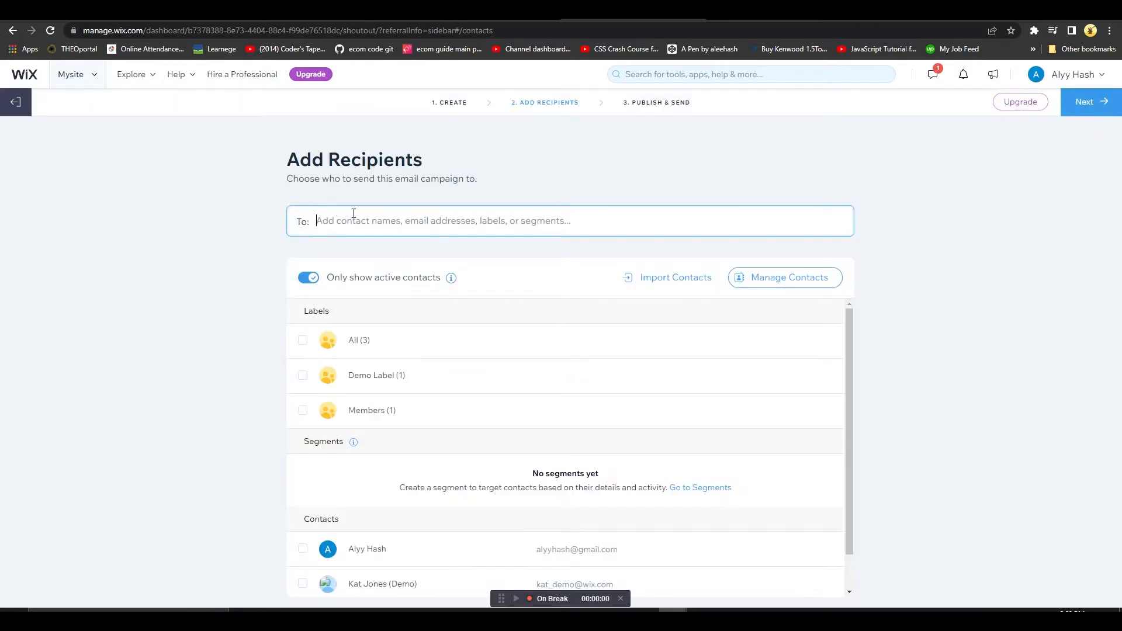
scroll(537, 431, "down", 1)
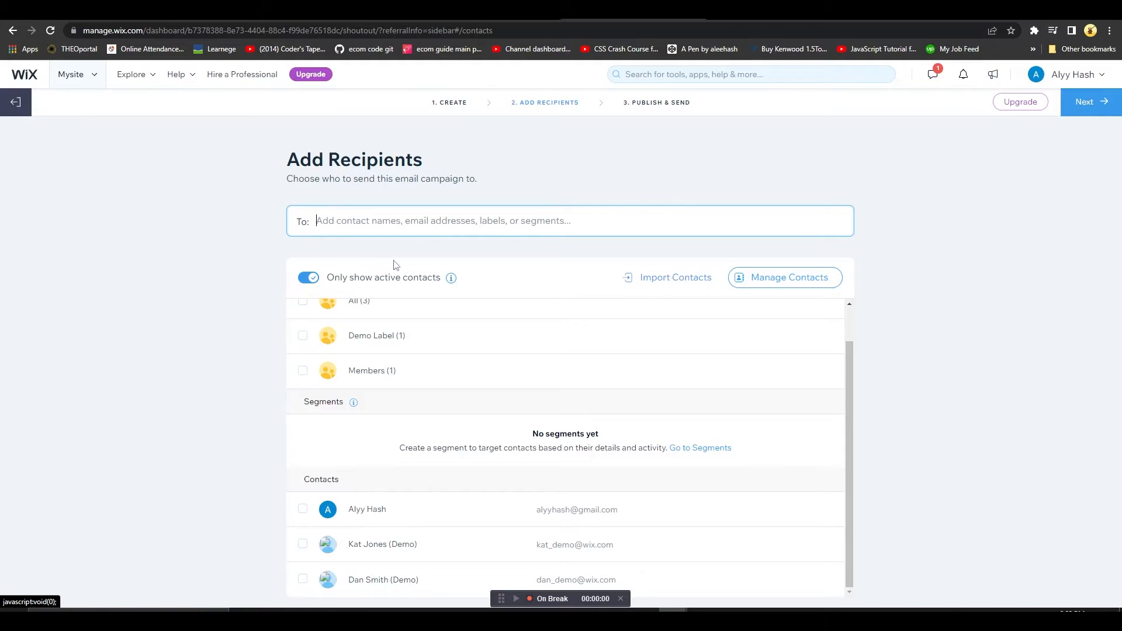
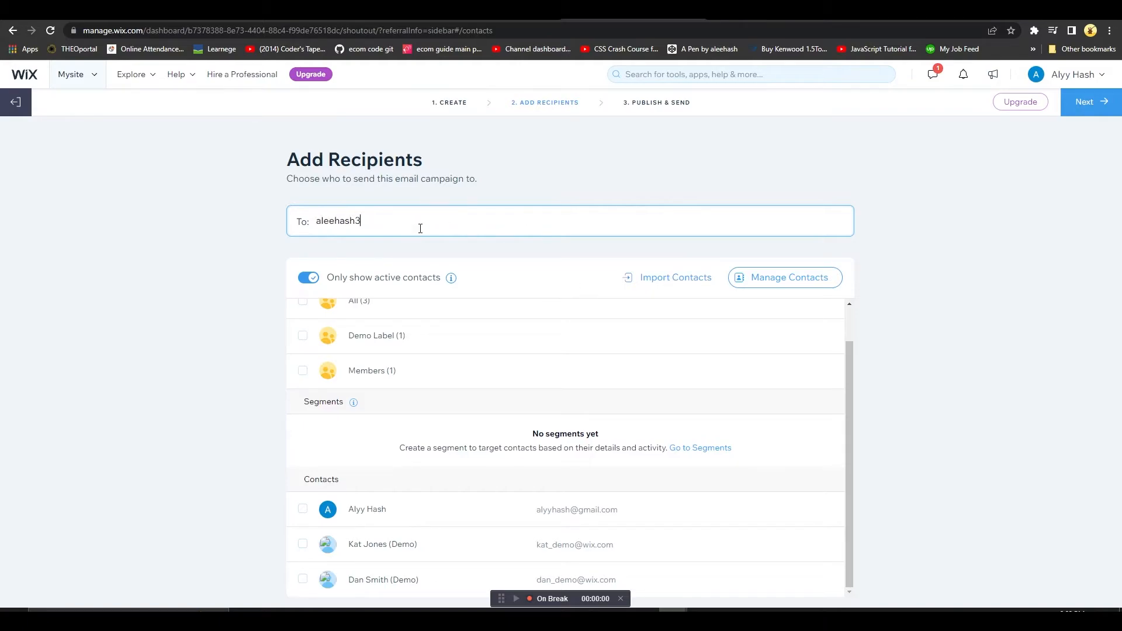
key("Return")
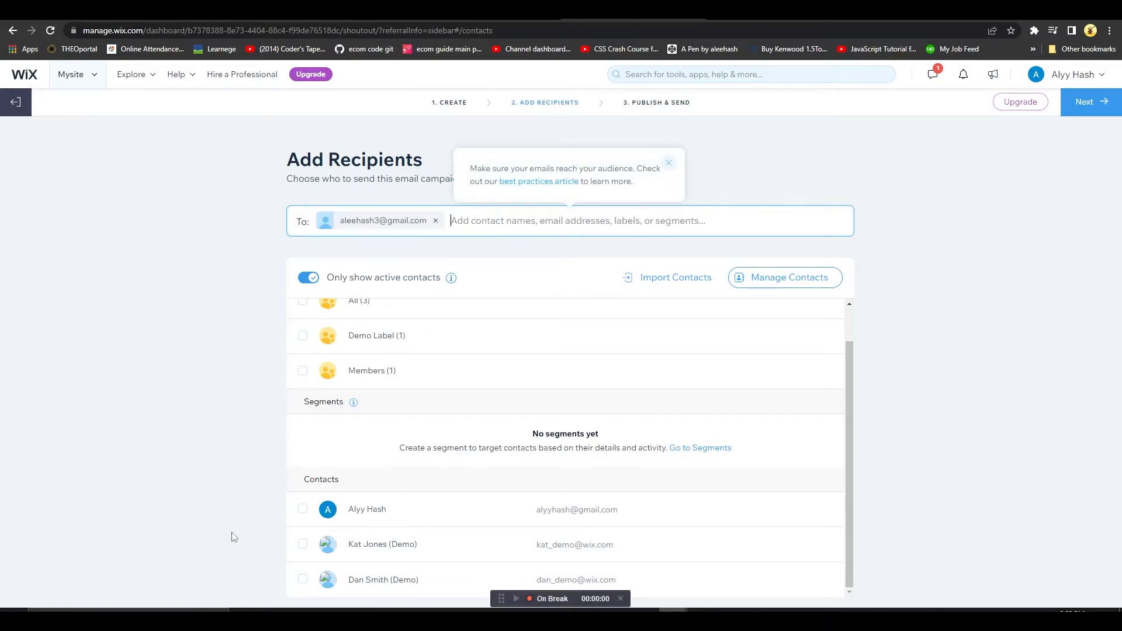
Add all three listed contacts as campaign recipients and dismiss the best-practices tip
left_click(302, 581)
left_click(303, 552)
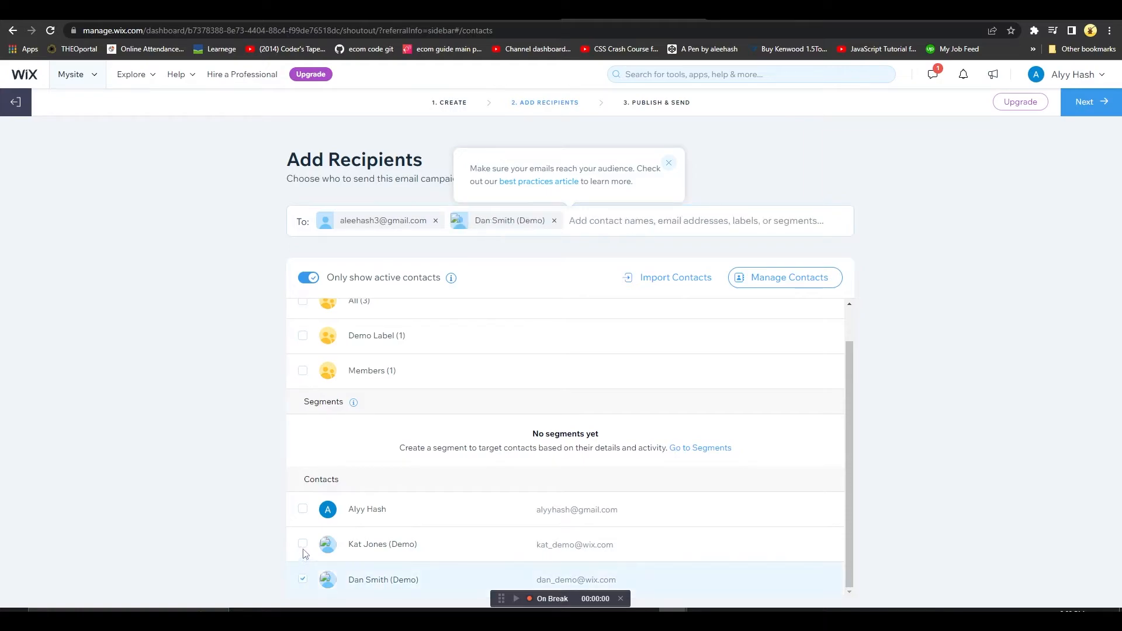
left_click(303, 532)
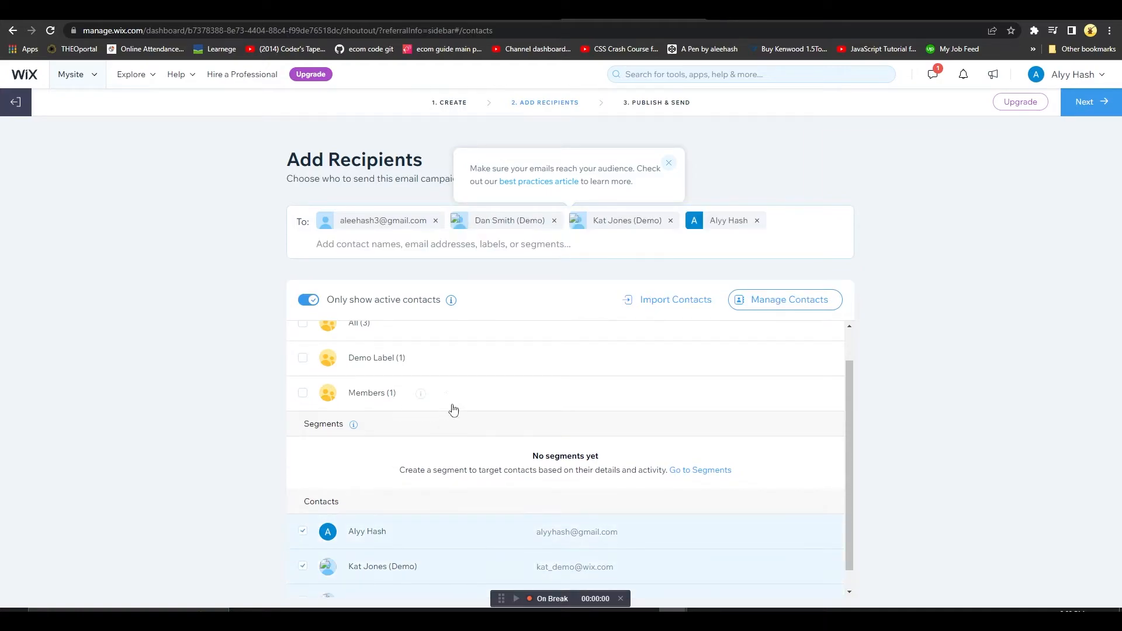
scroll(819, 382, "up", 1)
left_click(669, 163)
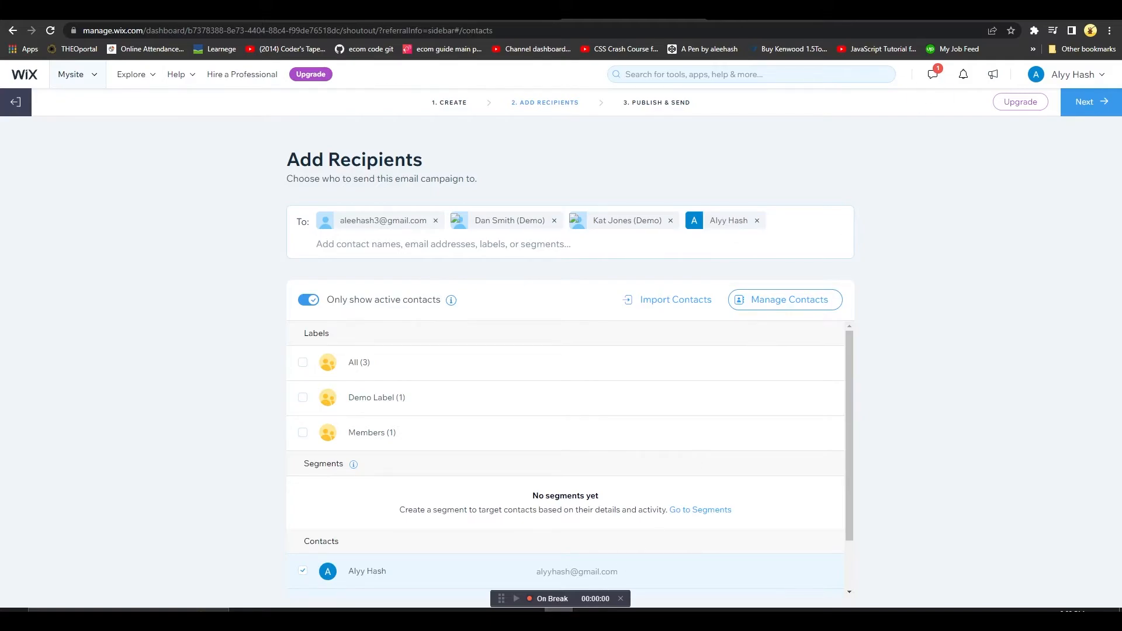
Proceed to the publishing stage, send the campaign immediately and close the confirmation
left_click(1093, 105)
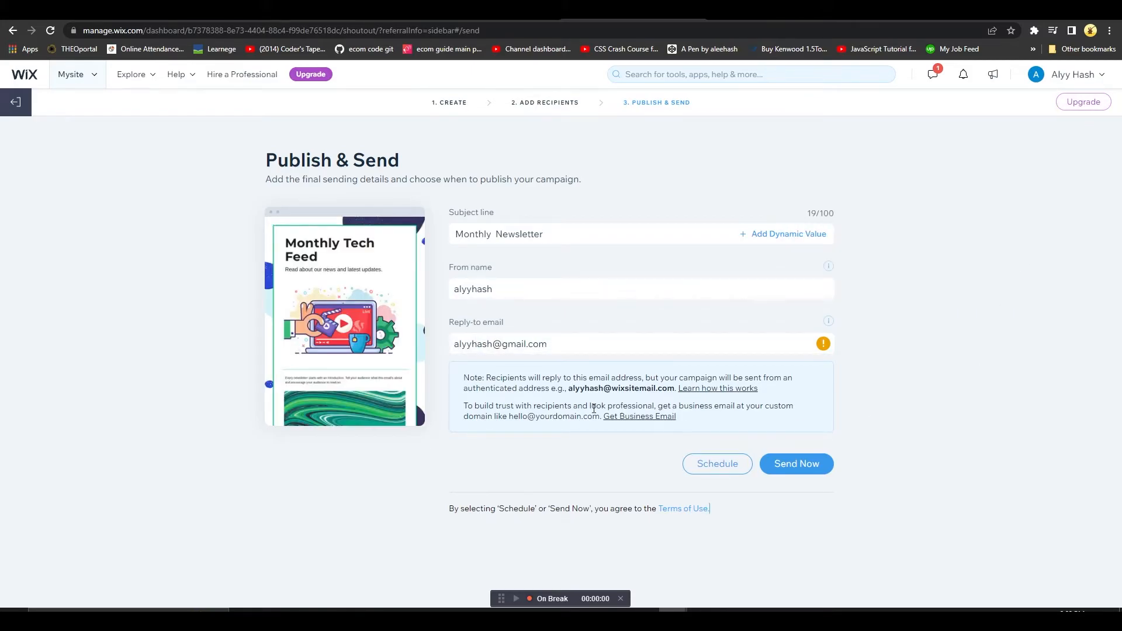
left_click(796, 464)
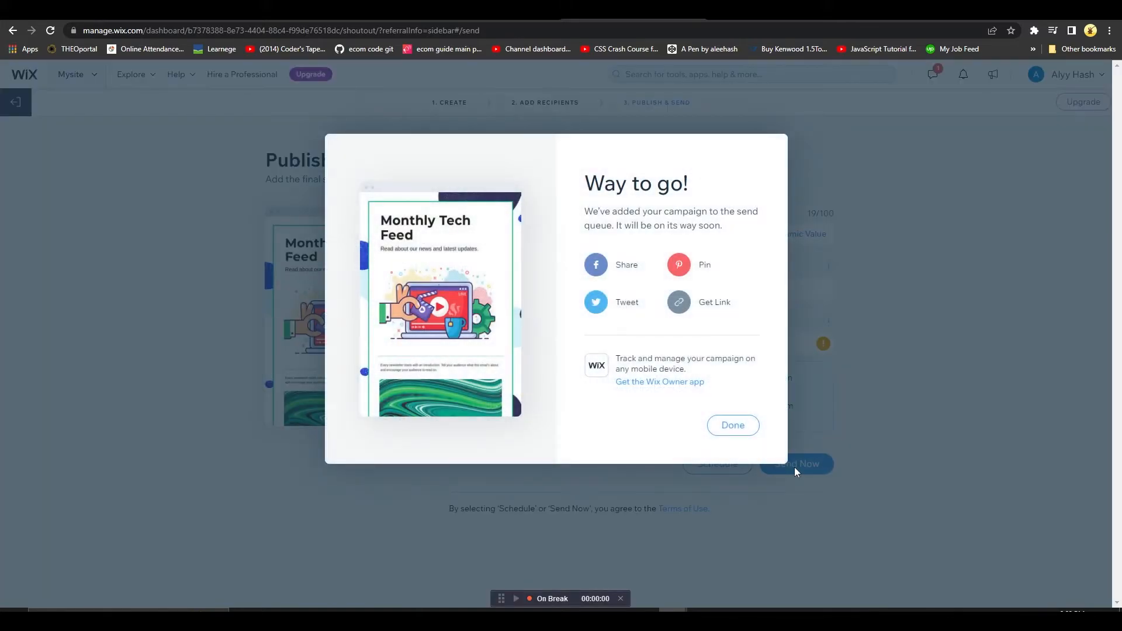
left_click(733, 426)
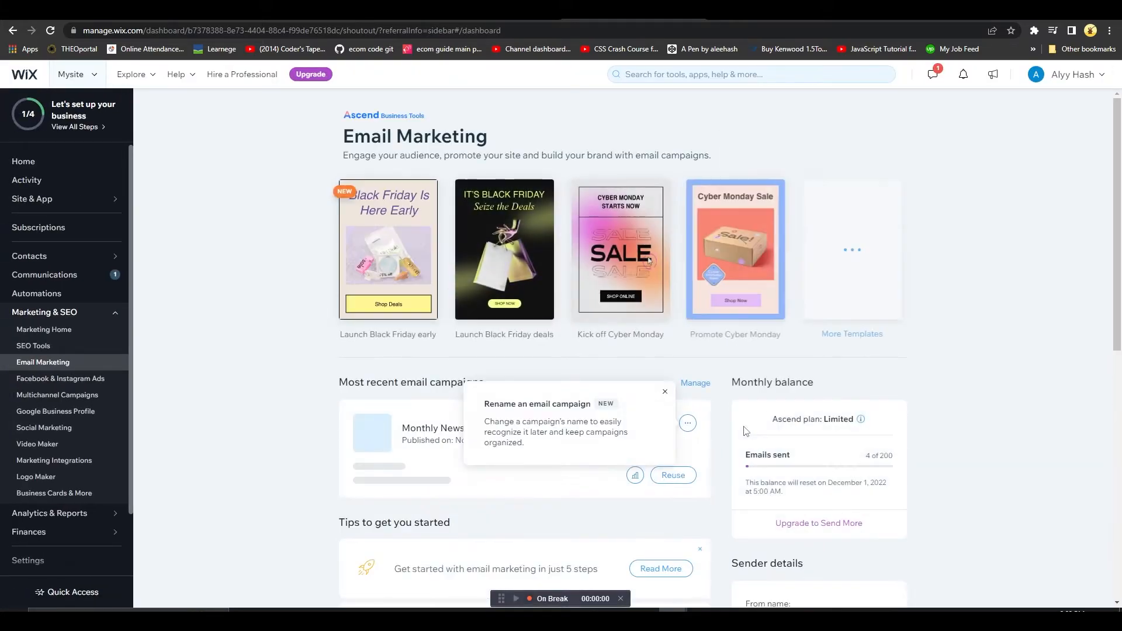
Dismiss the campaign-renaming tip and reuse the sent Monthly Newsletter campaign from the recent campaigns
left_click(665, 393)
scroll(666, 397, "down", 1)
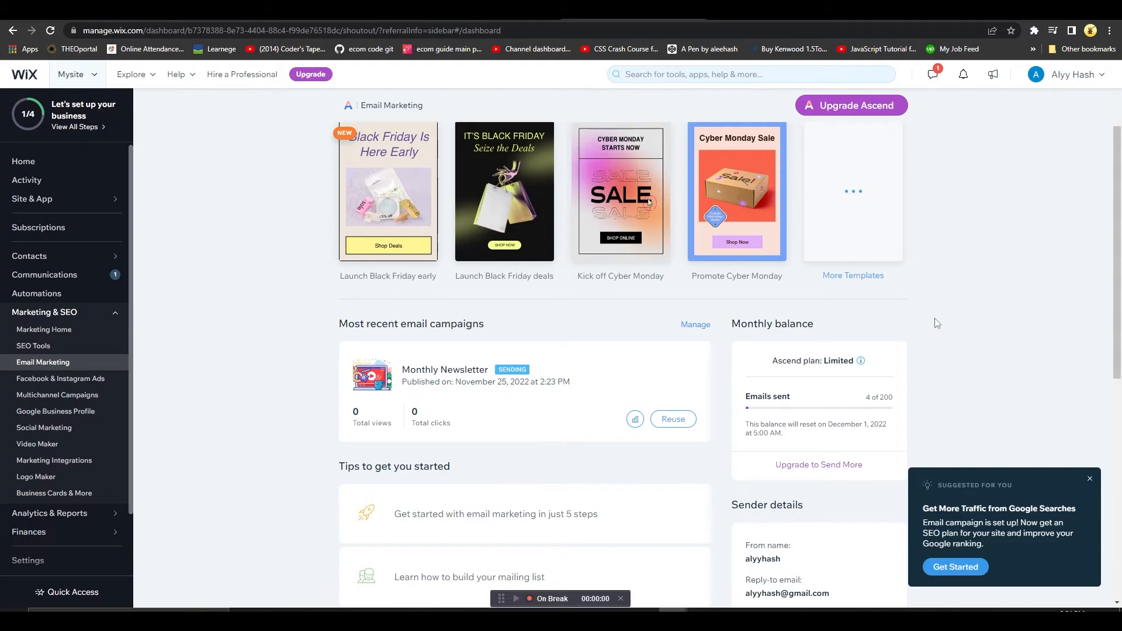
scroll(572, 281, "up", 1)
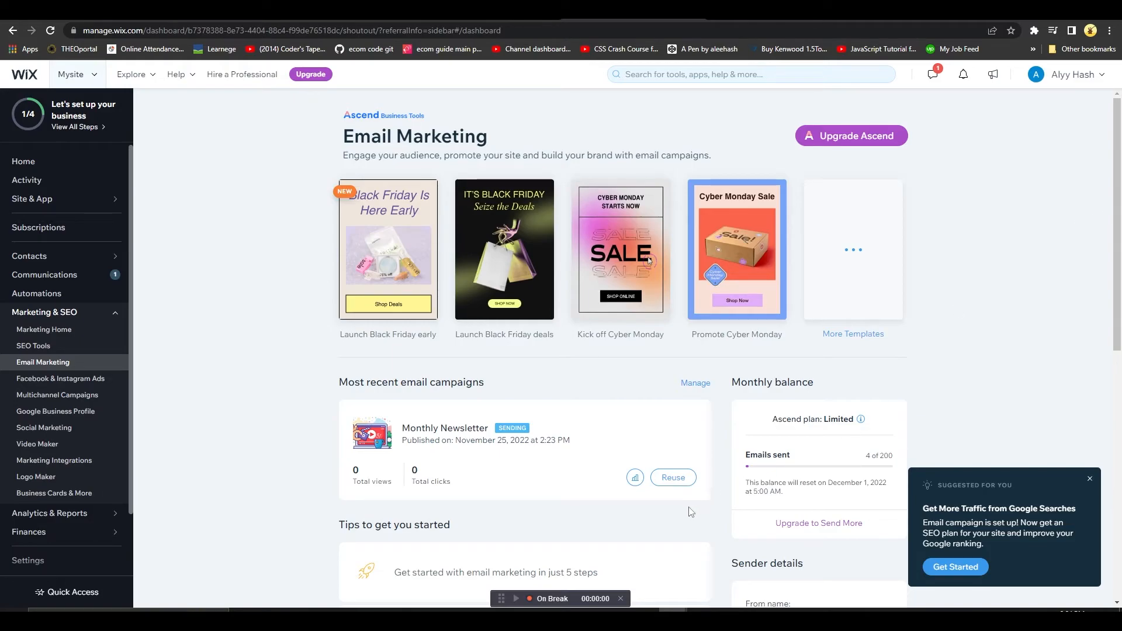
left_click(688, 479)
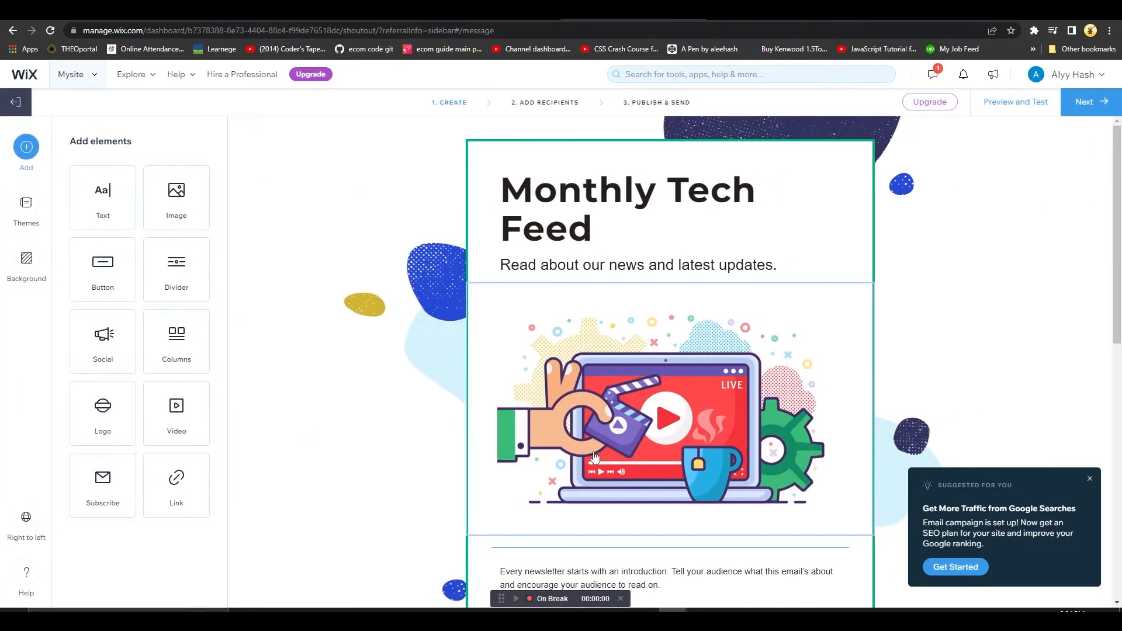
Insert a columns element between the main illustration and the divider, and set it to four columns
scroll(576, 468, "down", 3)
left_click_drag(177, 339, 675, 383)
scroll(393, 343, "down", 2)
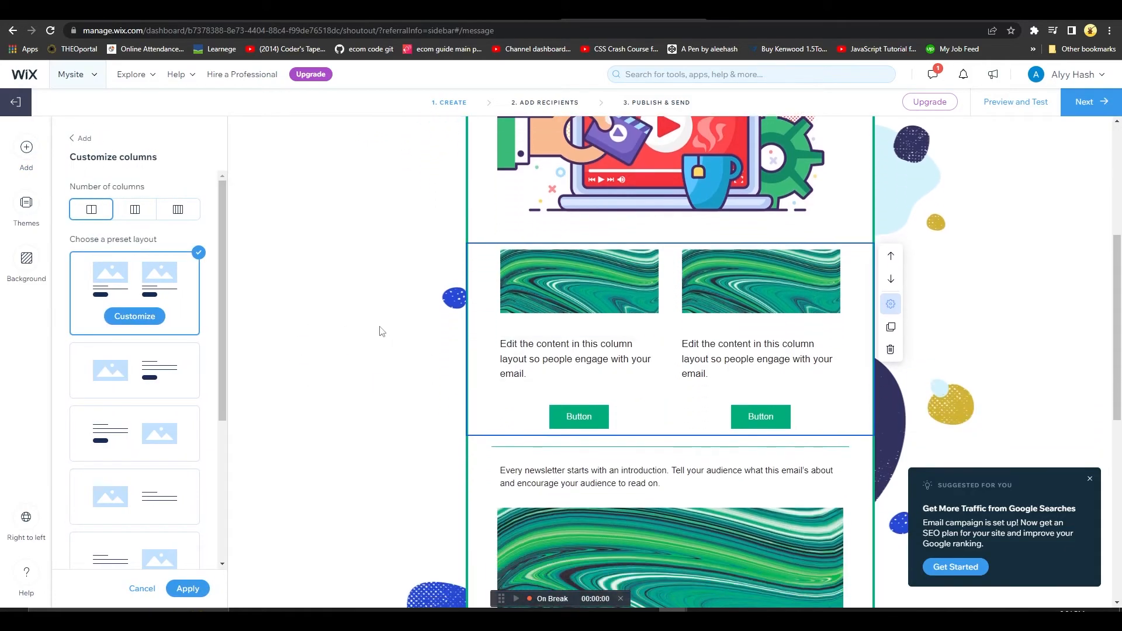
scroll(325, 408, "down", 2)
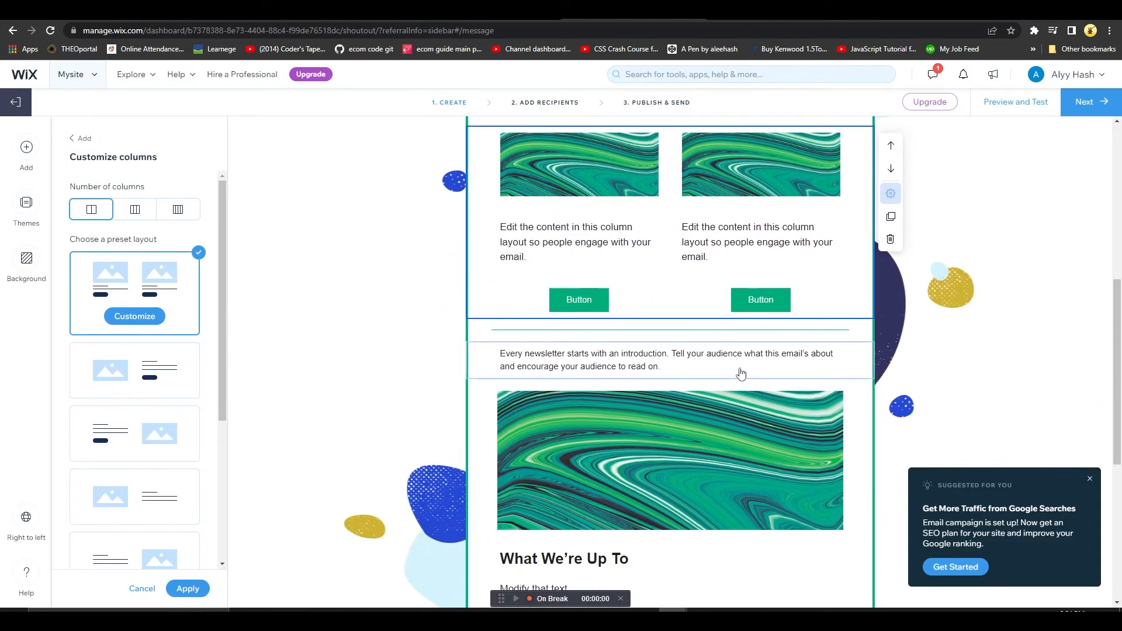
left_click(135, 209)
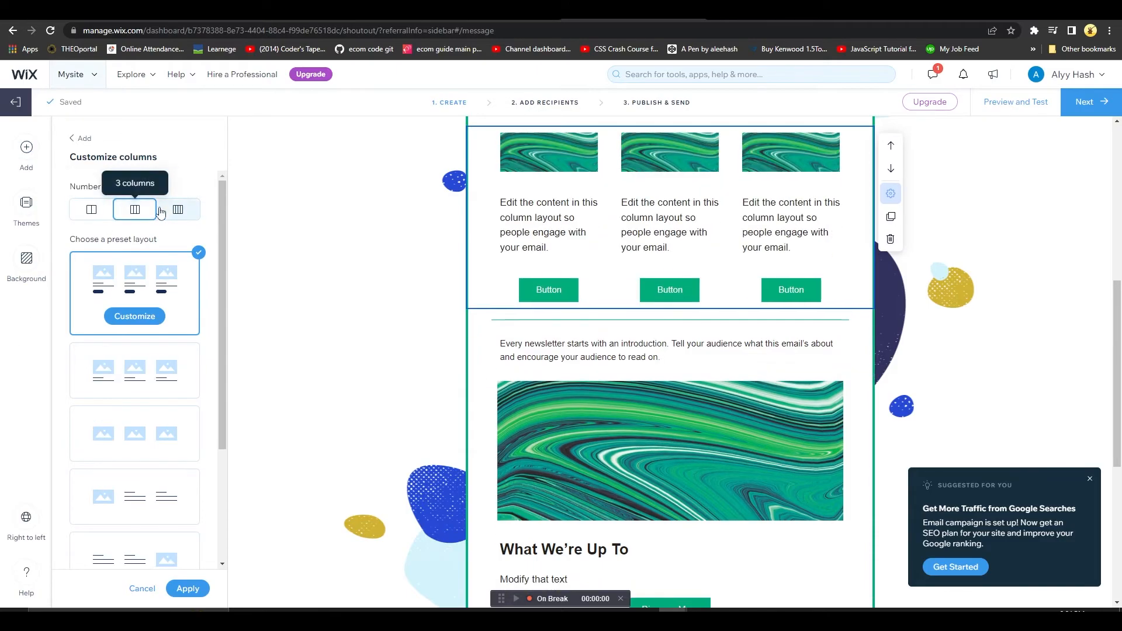
left_click(178, 212)
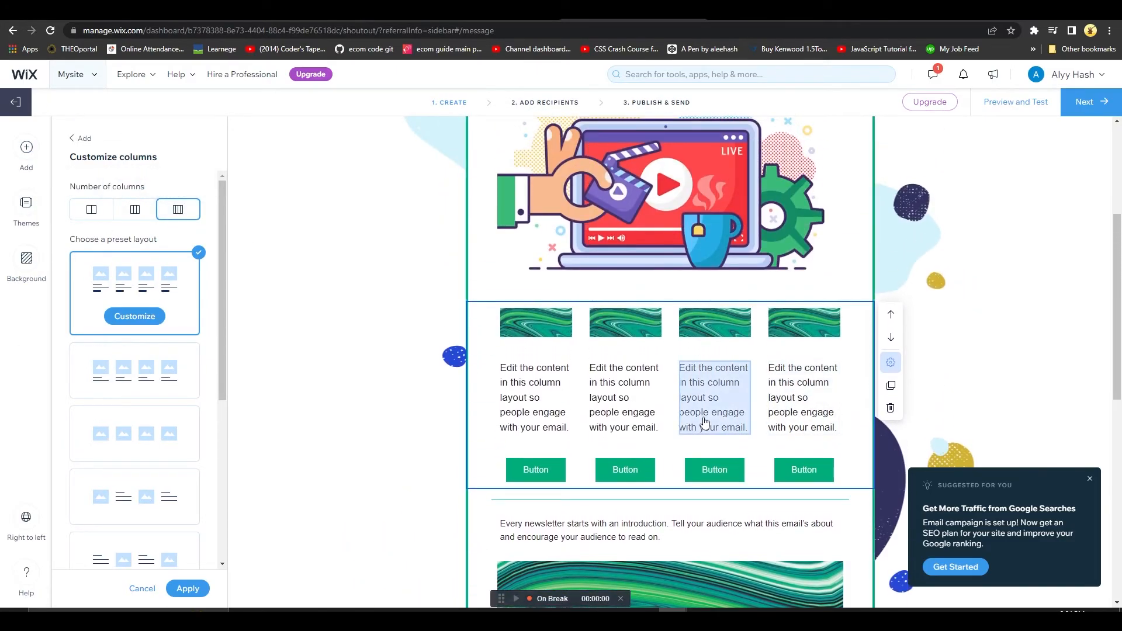
left_click(82, 138)
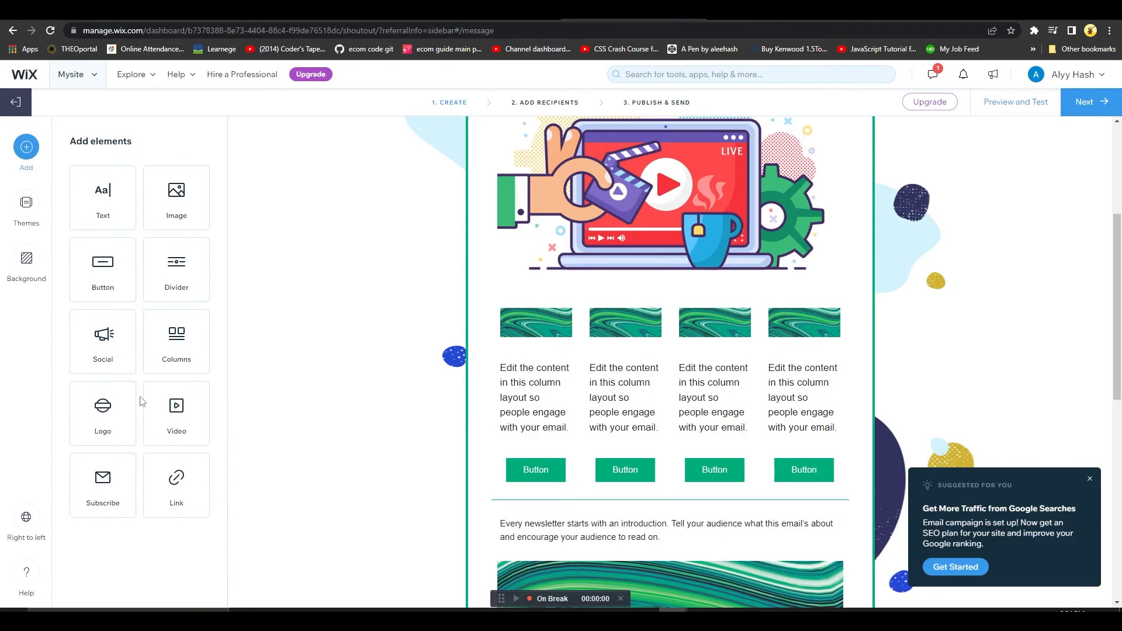
Add a subscribe form between the divider and the introduction text, and apply its default content
scroll(561, 443, "down", 5)
scroll(564, 440, "up", 6)
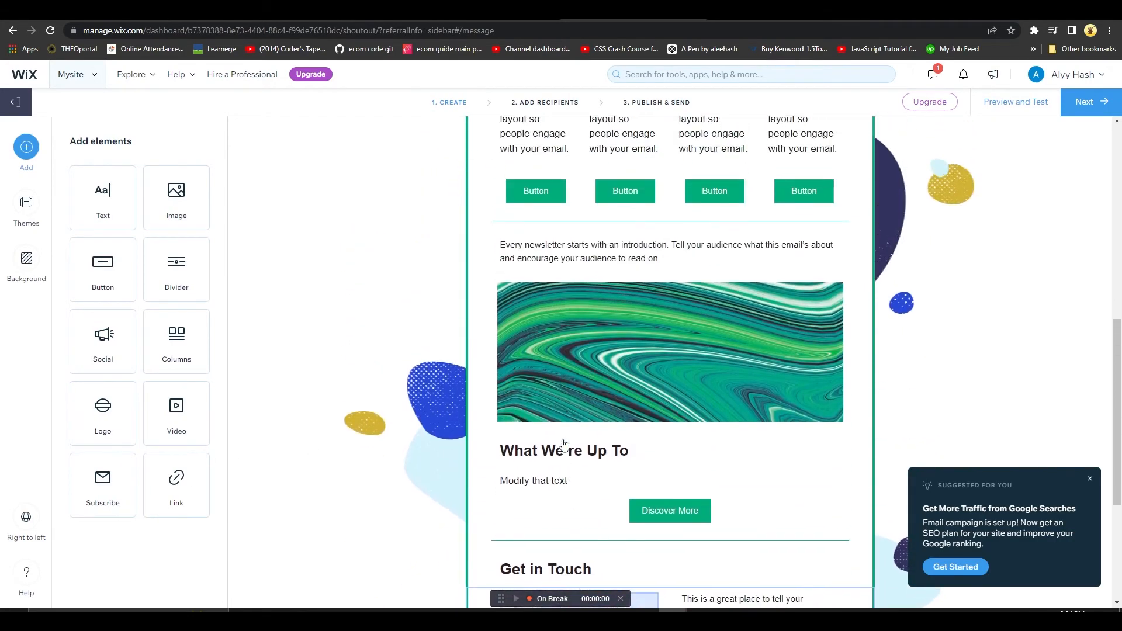
scroll(564, 445, "down", 2)
left_click_drag(103, 484, 636, 390)
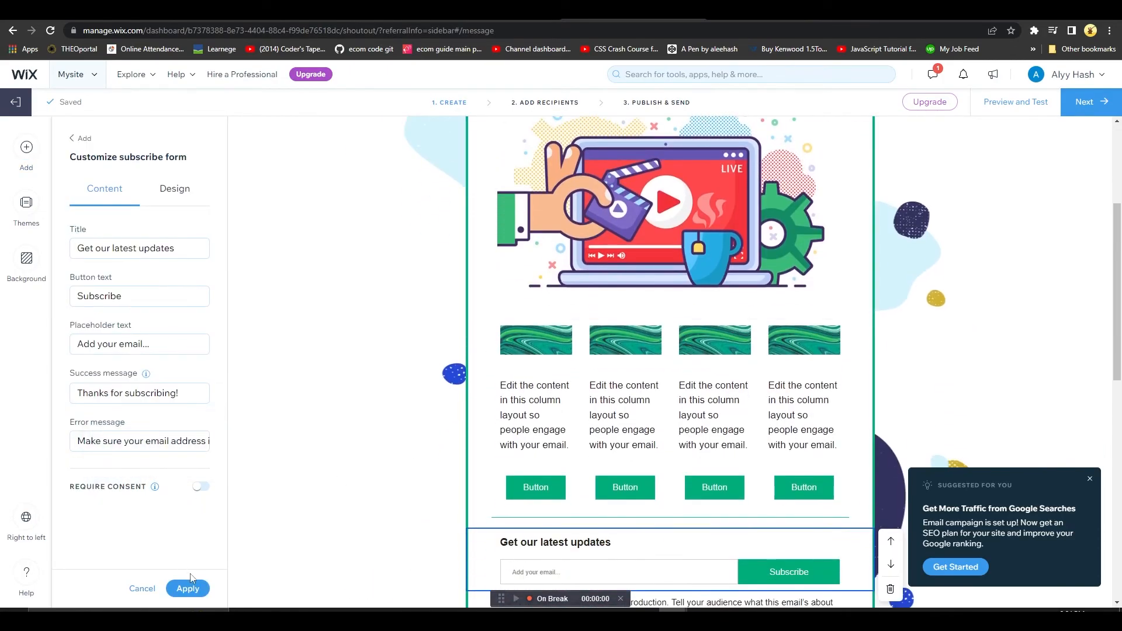
left_click(188, 589)
Add a logo placeholder above the "Monthly Tech Feed" heading and apply it
scroll(538, 192, "up", 4)
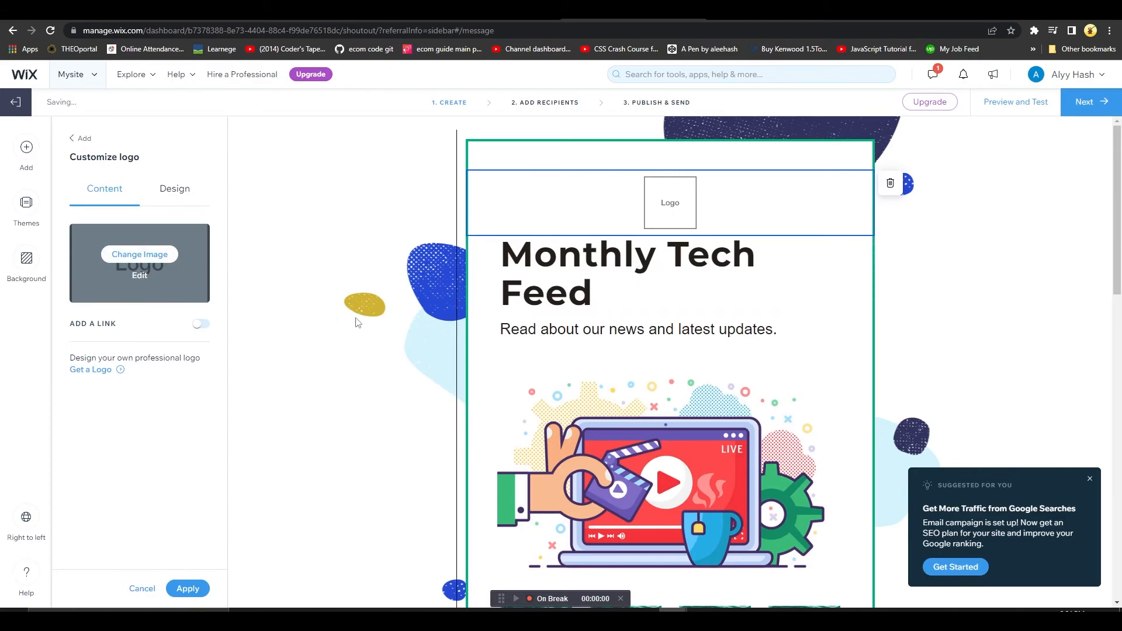
left_click(188, 589)
Open the layout customization of the four-column section and review the rest of the newsletter
scroll(668, 357, "down", 5)
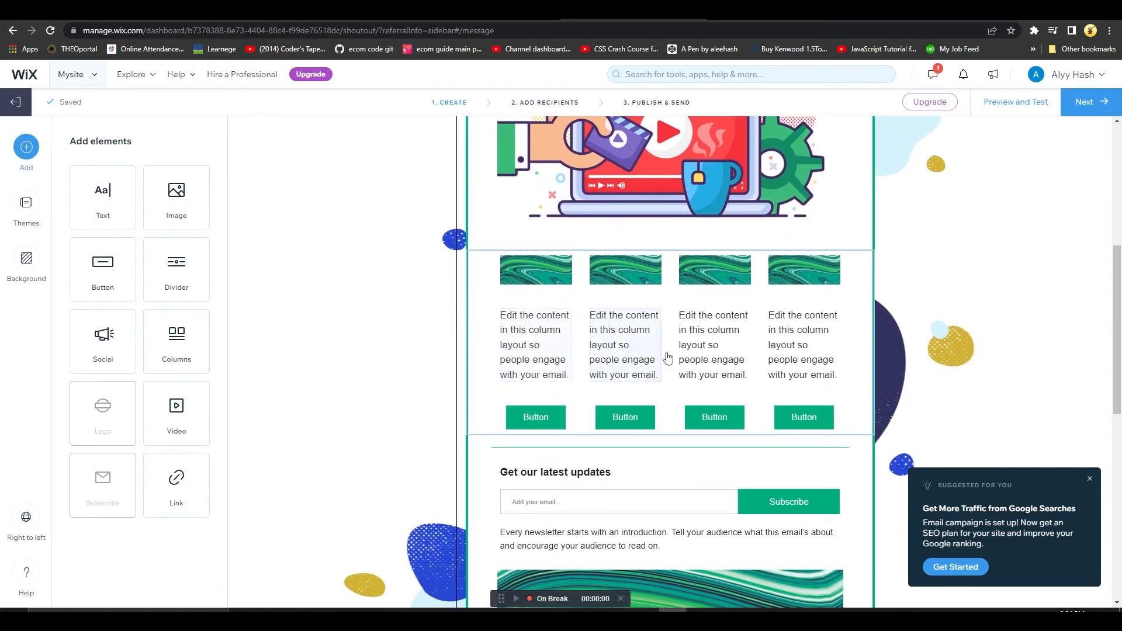
left_click(621, 312)
left_click(626, 292)
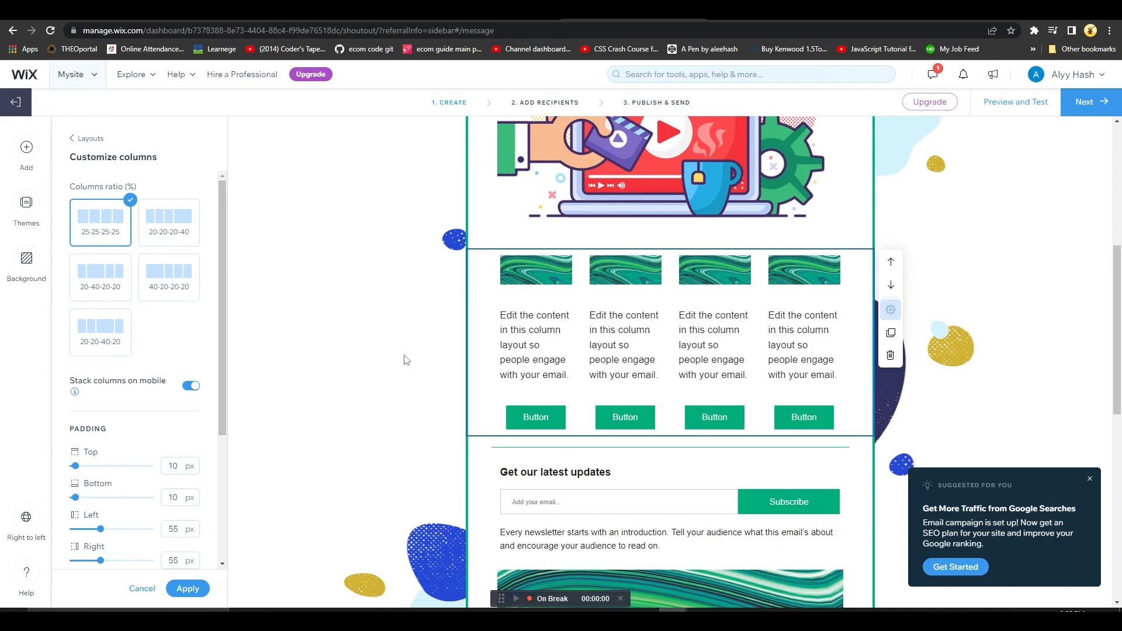
scroll(625, 316, "down", 3)
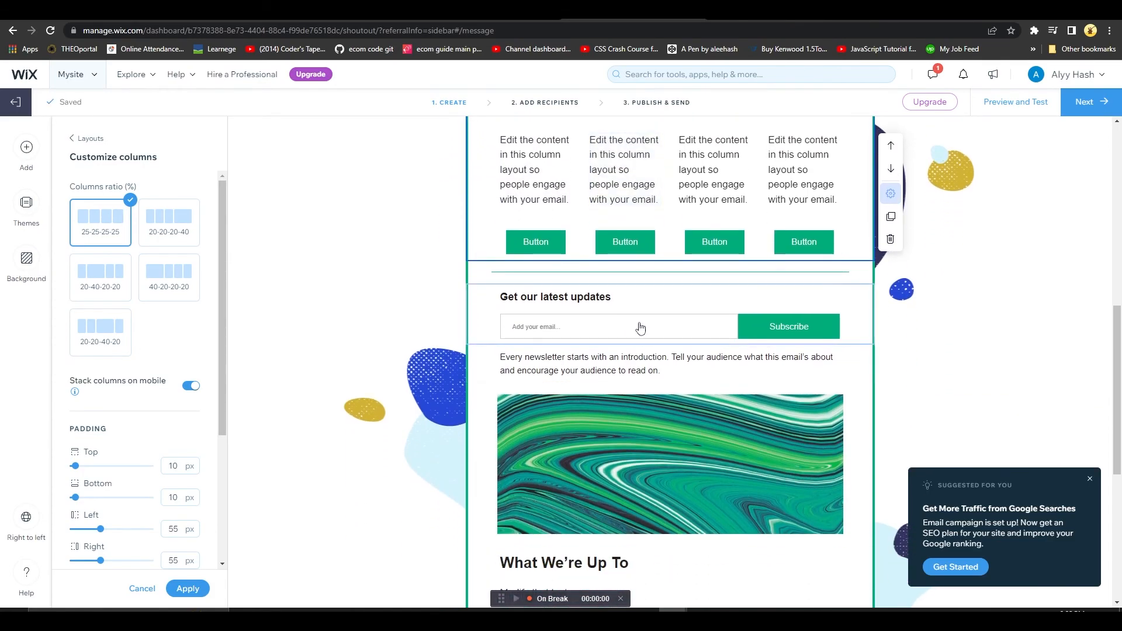
scroll(639, 331, "down", 3)
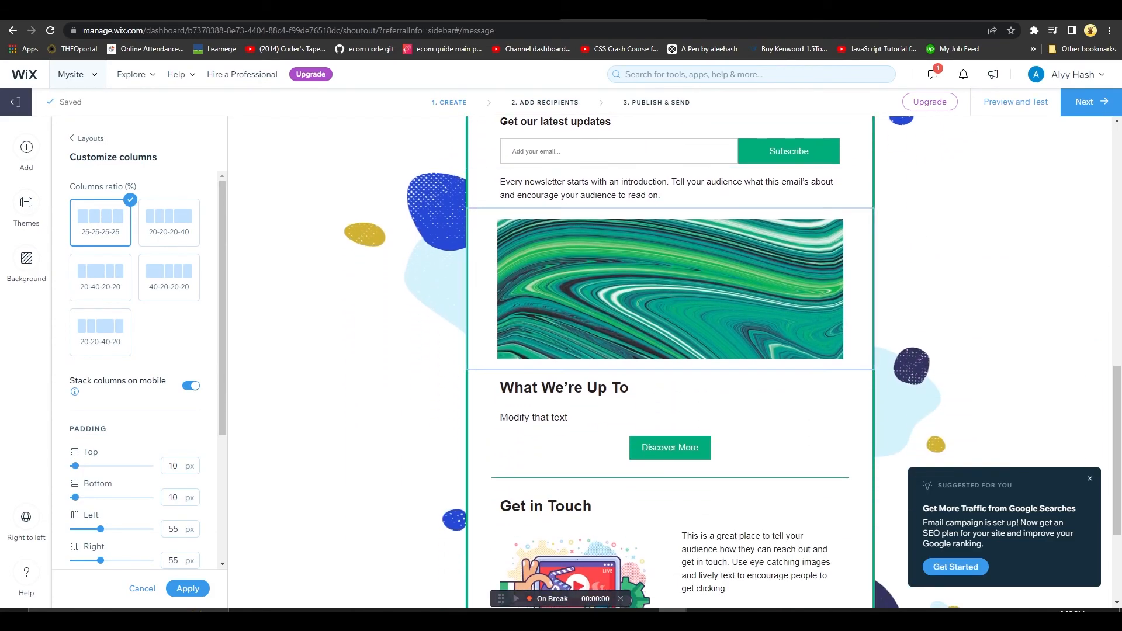